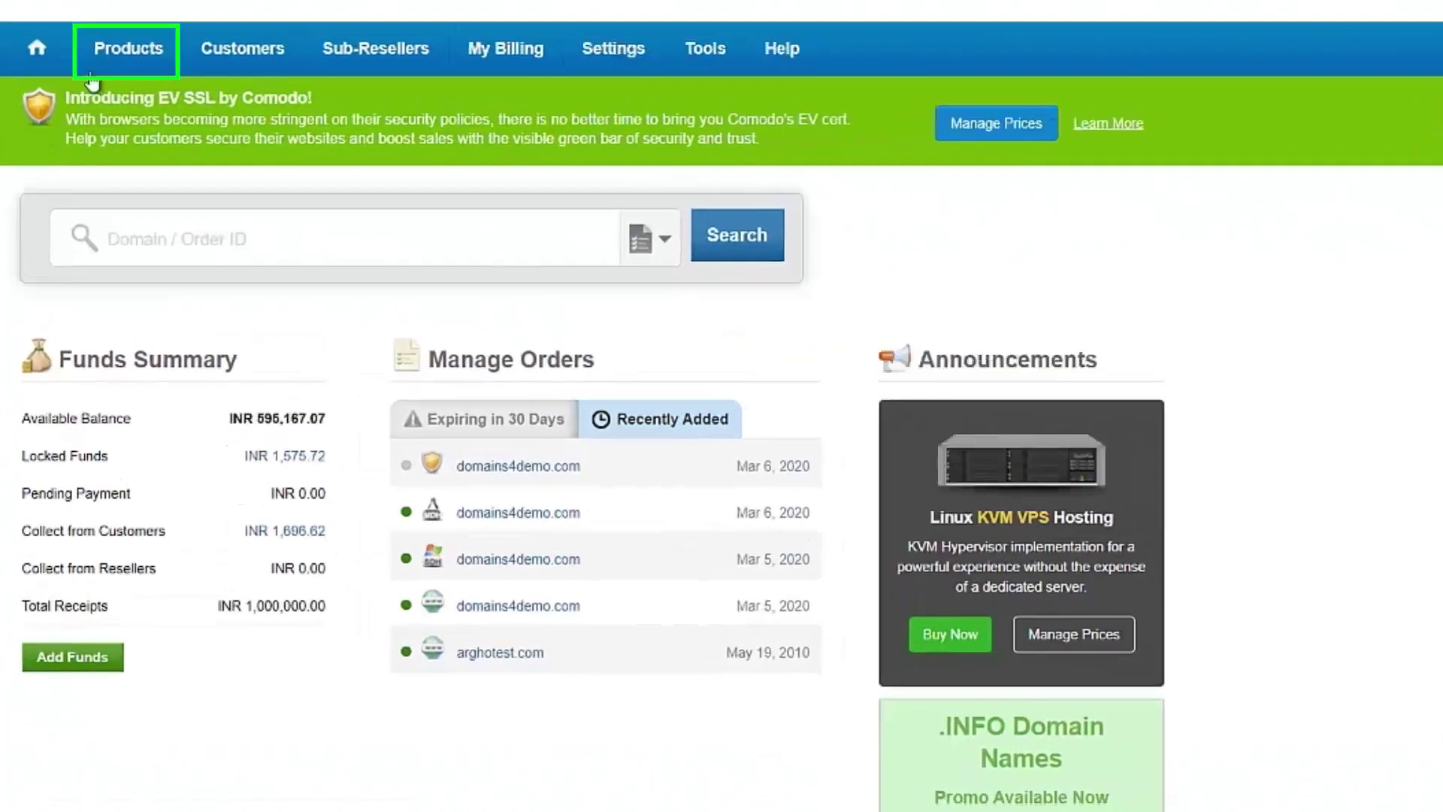
List all orders under Products to reach the domains4demo.com order overview.
left_click(91, 97)
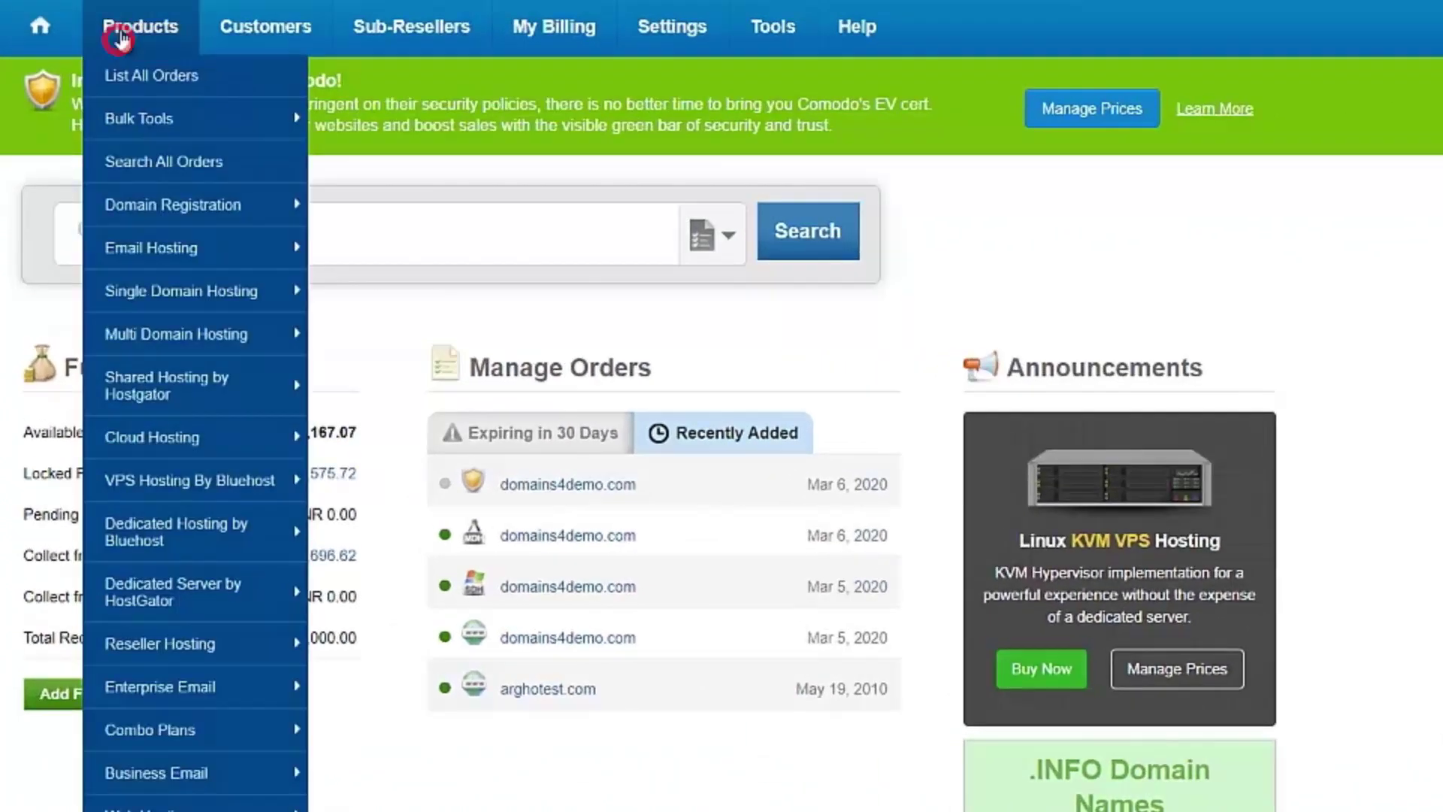
left_click(135, 76)
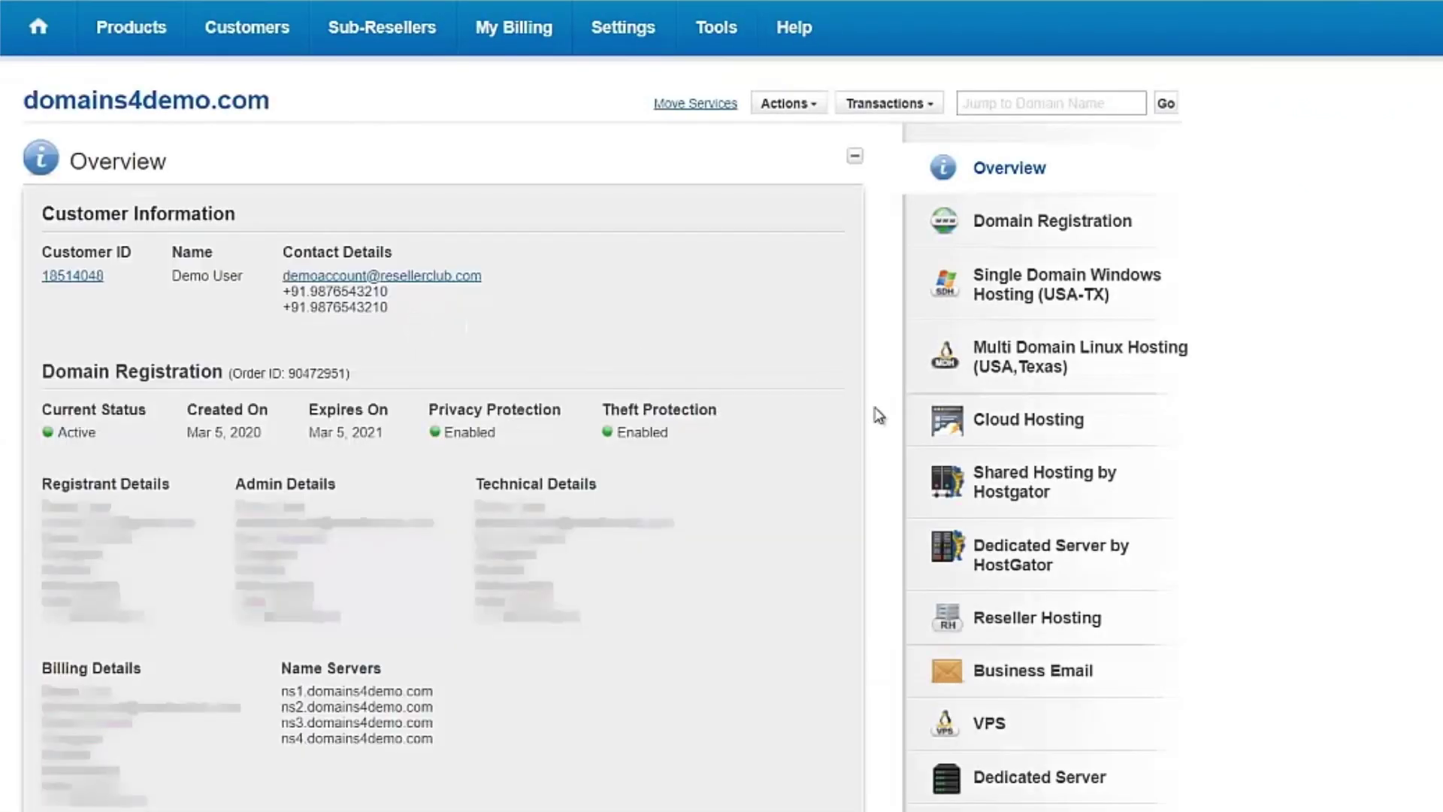
Open cPanel for the Multi Domain Linux Hosting plan full-screen and go to SSL/TLS under Security.
left_click(1017, 370)
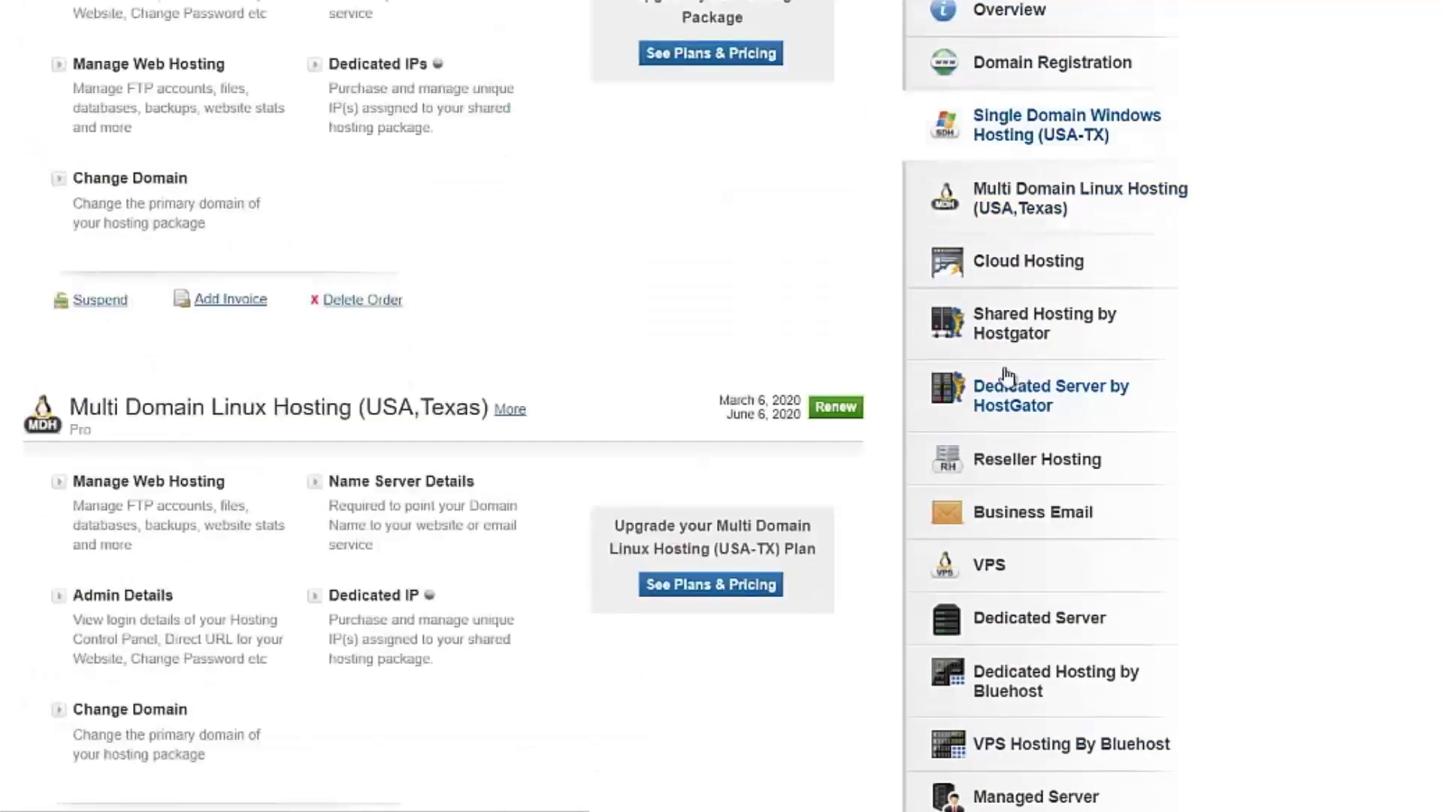
left_click(197, 493)
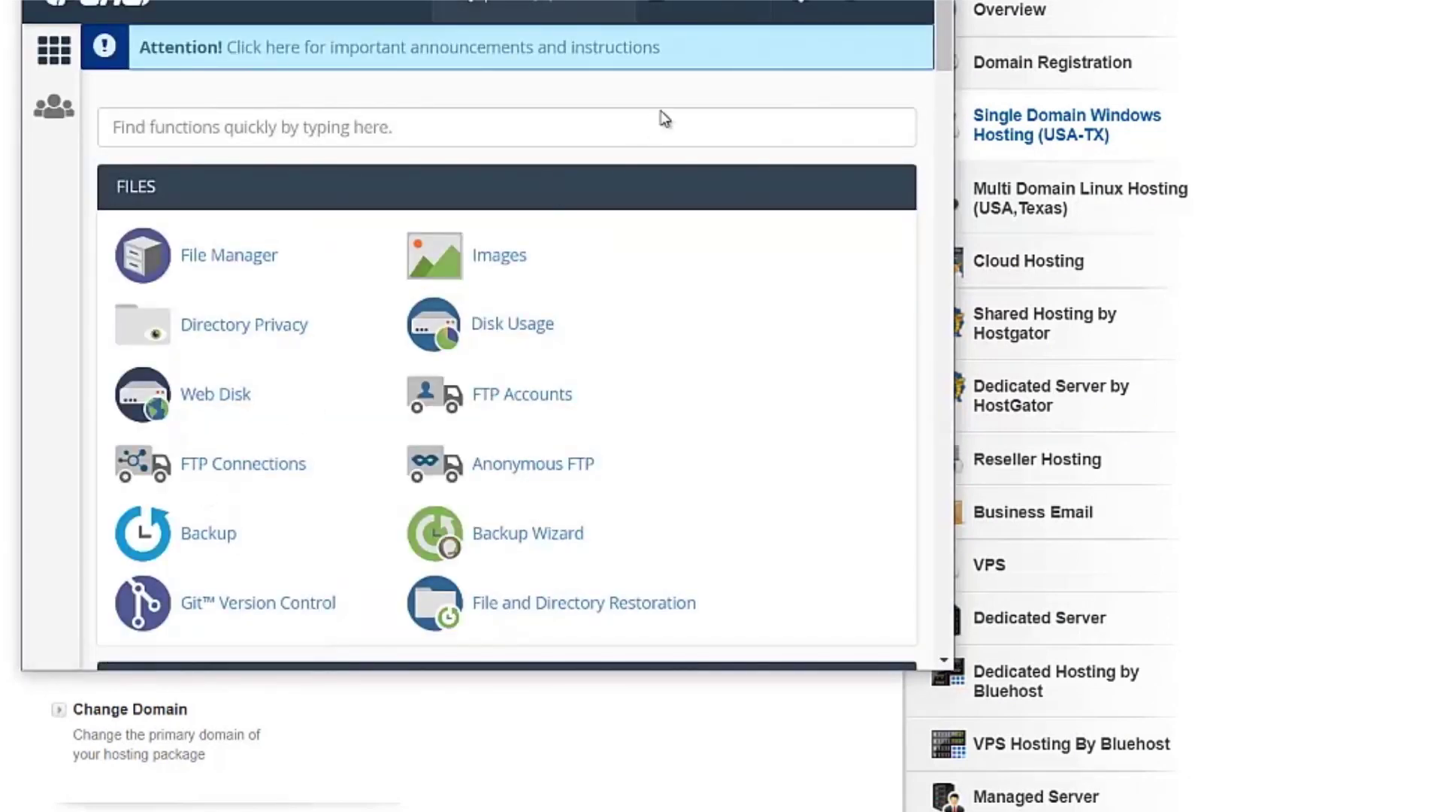
key("super+Up")
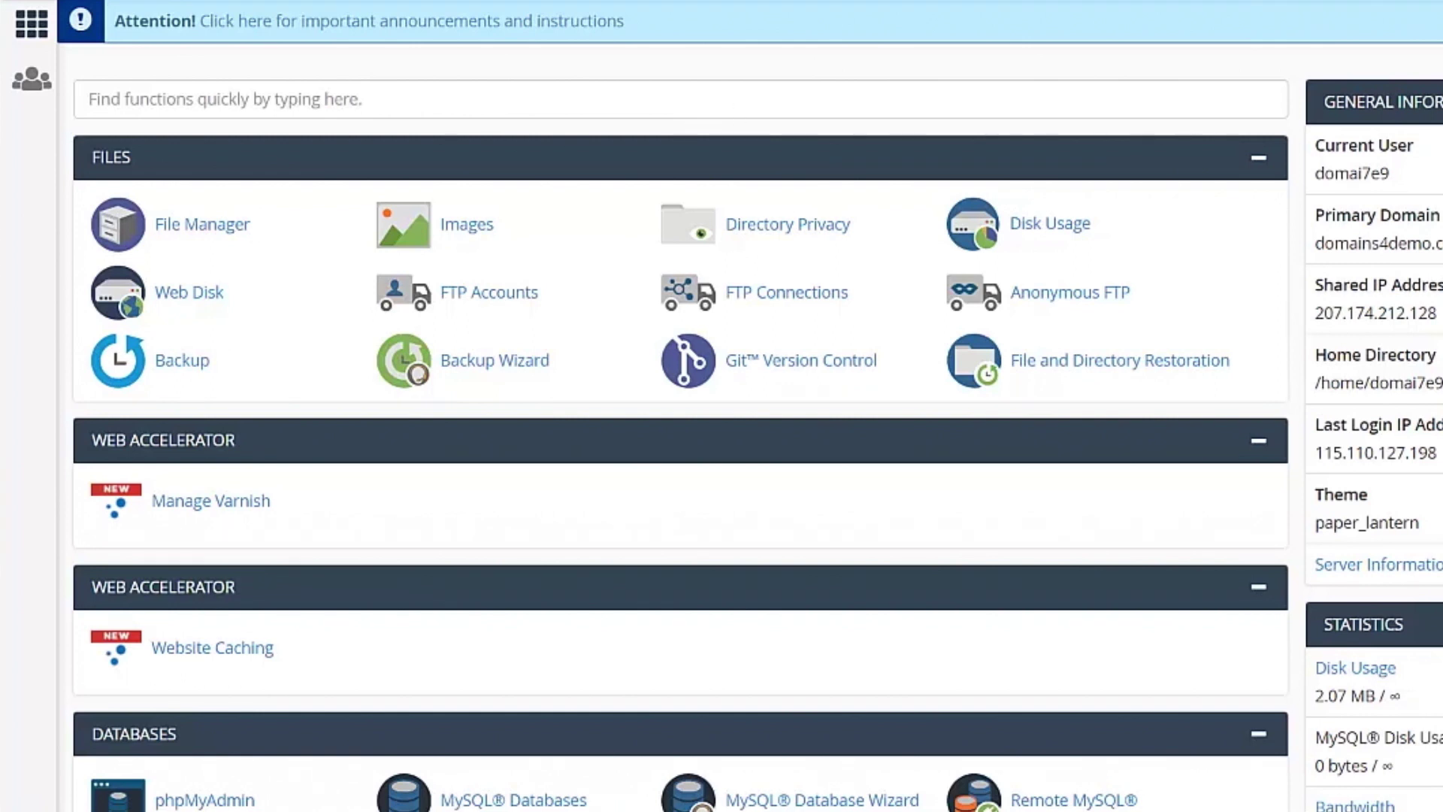
scroll(680, 451, "down", 10)
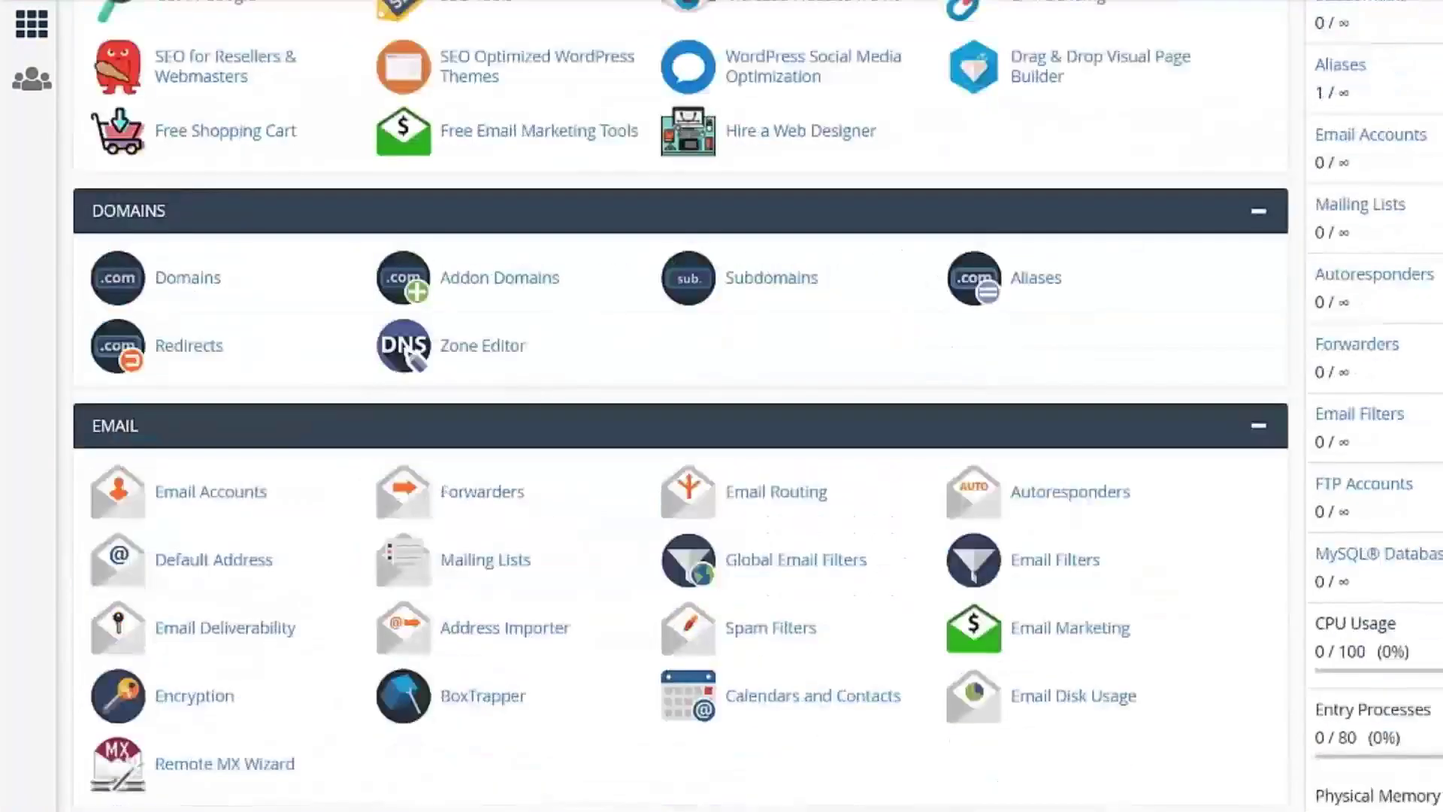
scroll(680, 405, "down", 8)
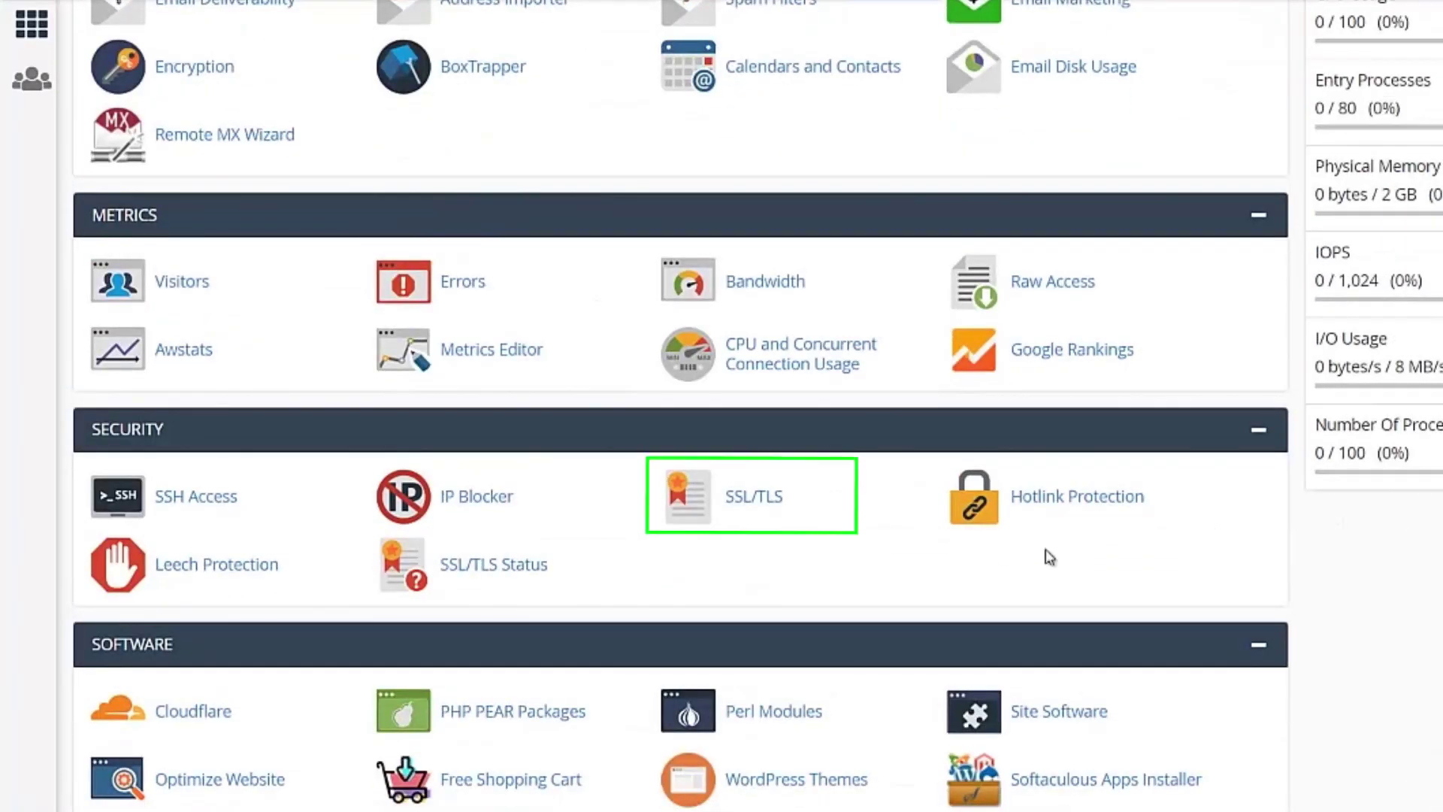
left_click(737, 497)
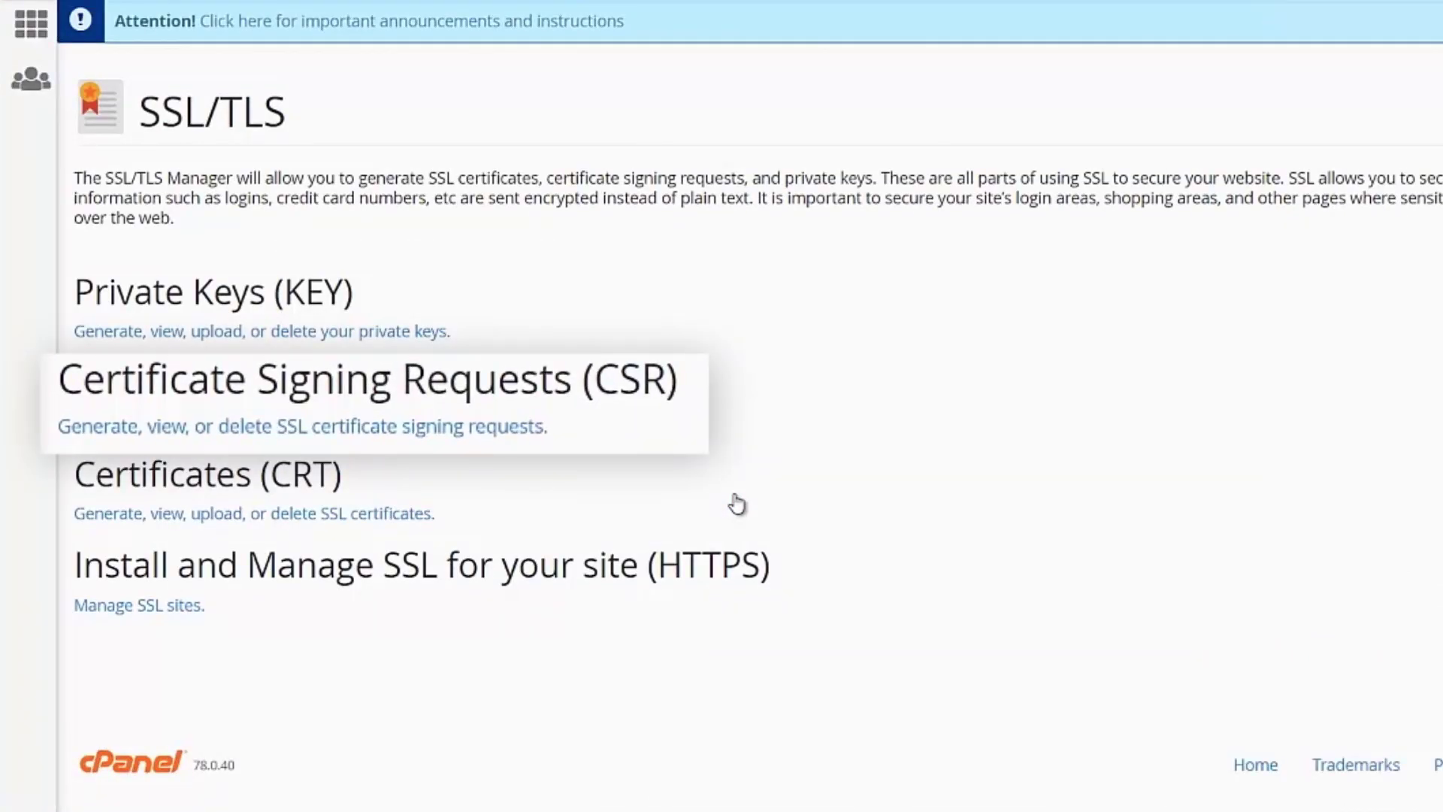
Start a new CSR with domain domains4demo.com and city Goregaon.
left_click(474, 426)
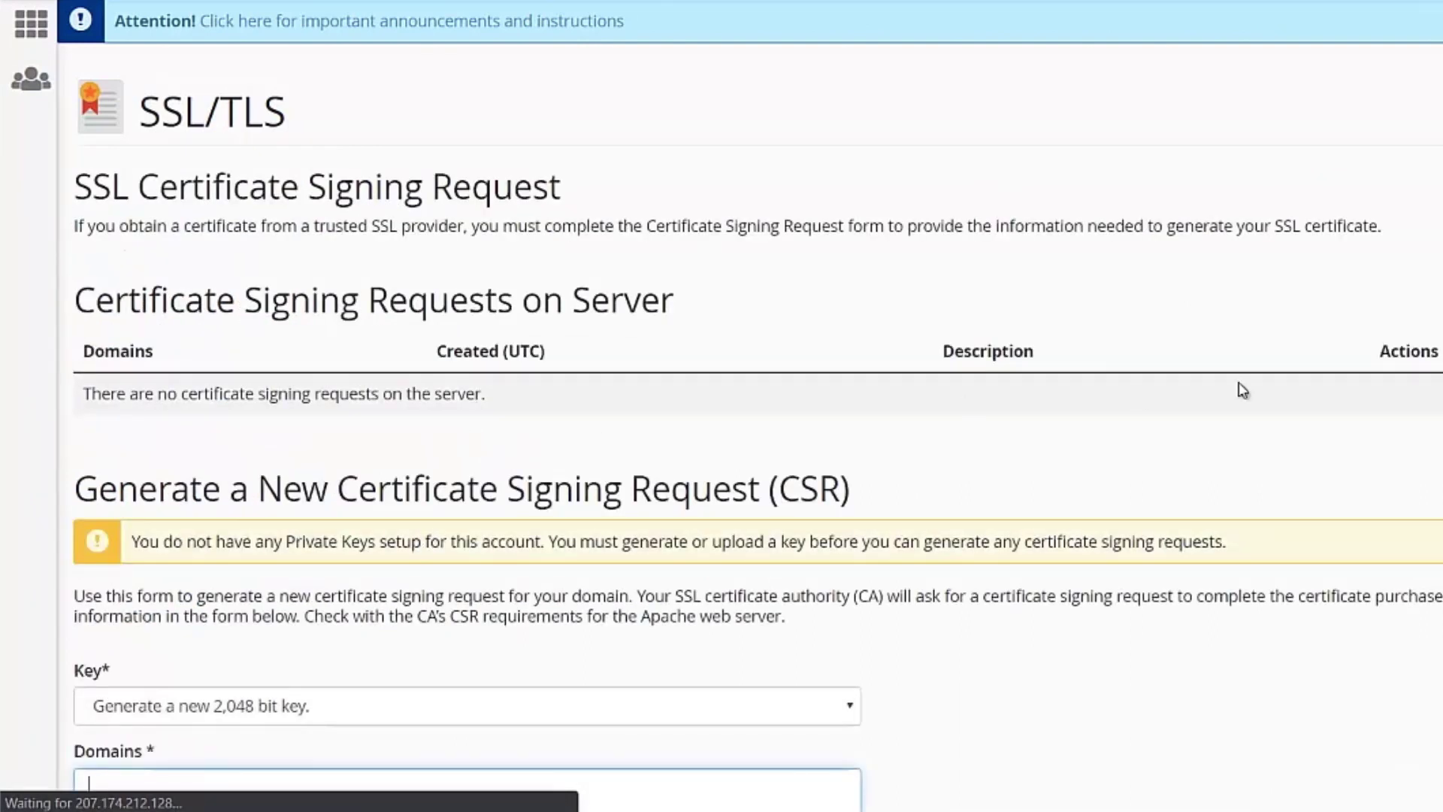
scroll(752, 421, "down", 8)
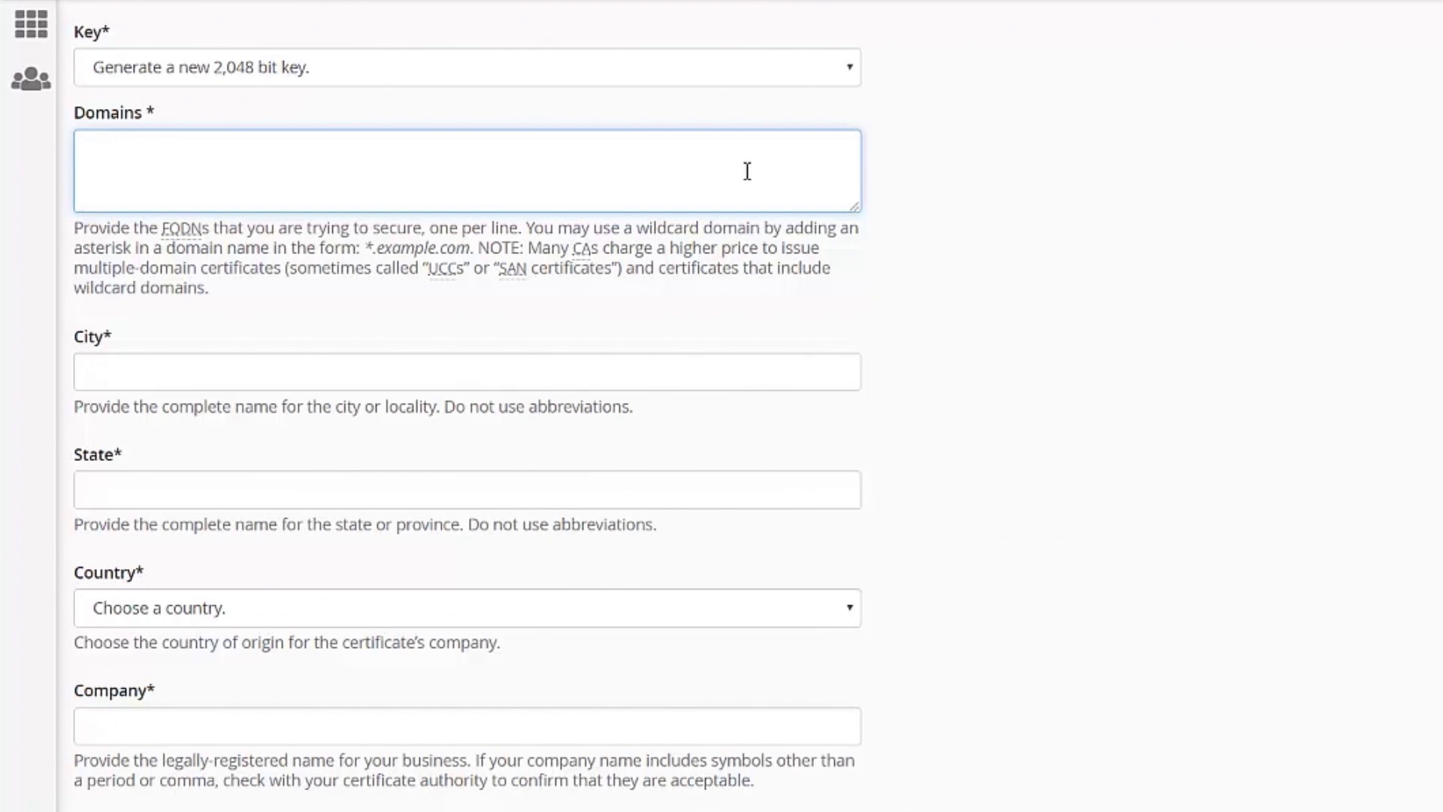
type("do")
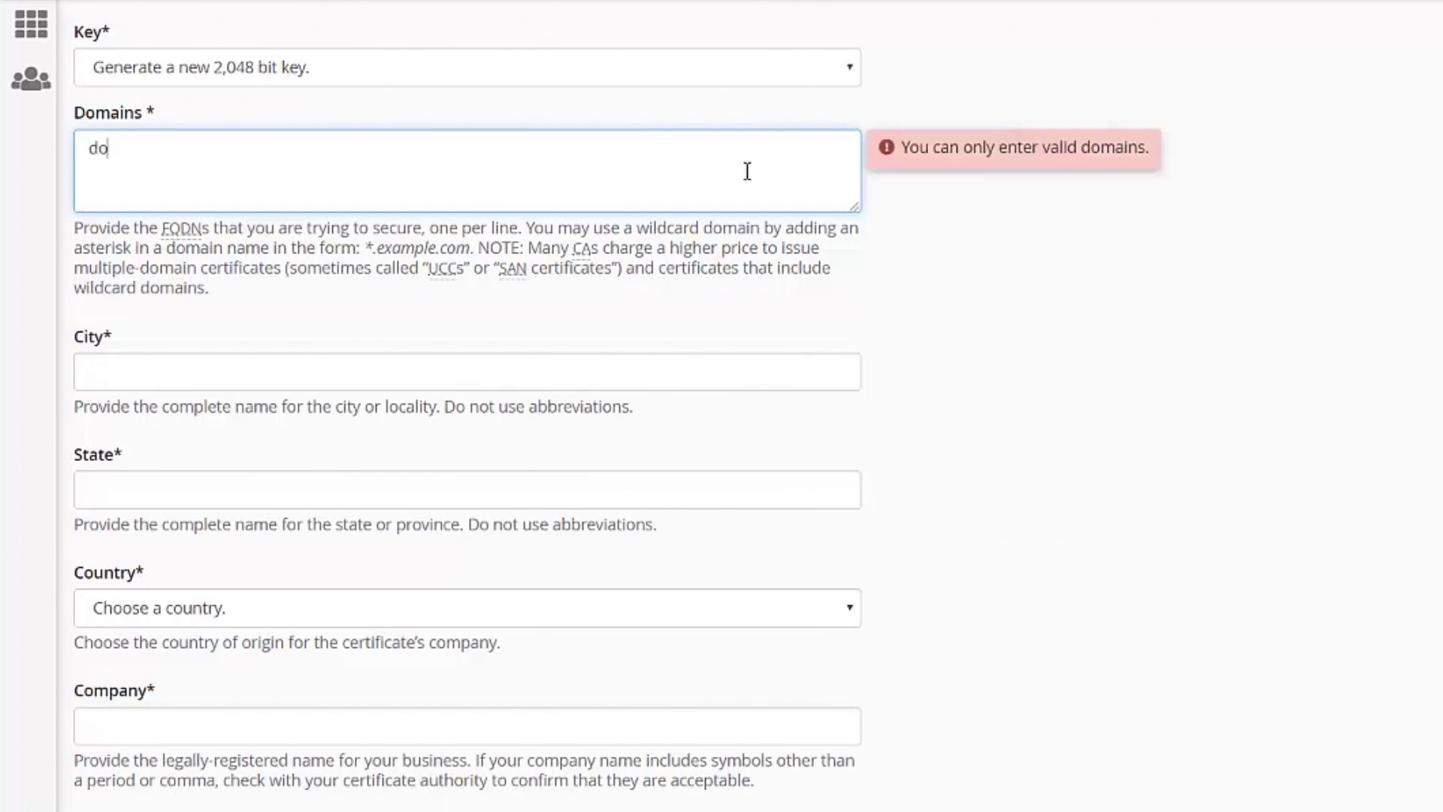
type("mains4demo.com")
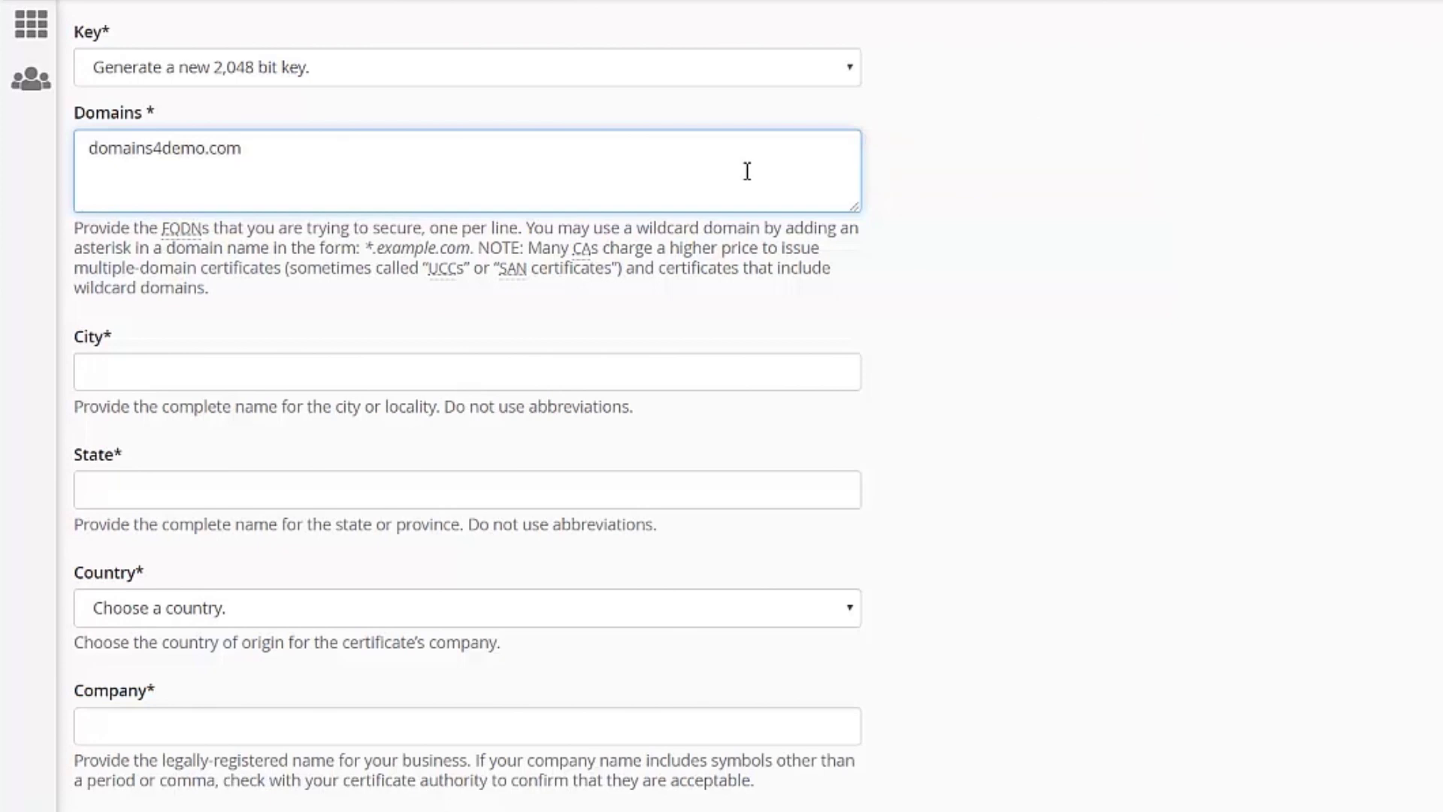
left_click(597, 384)
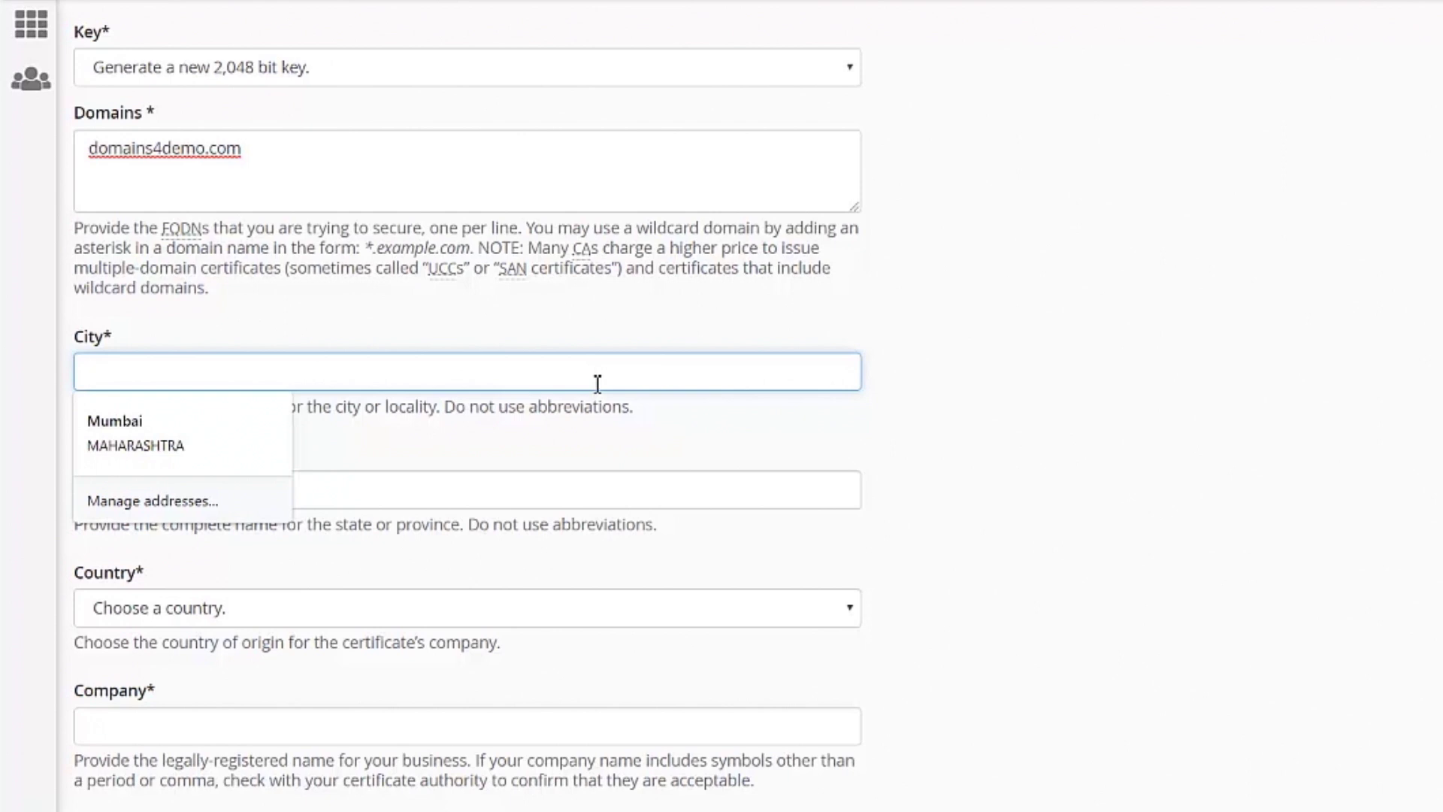
type("Coreg")
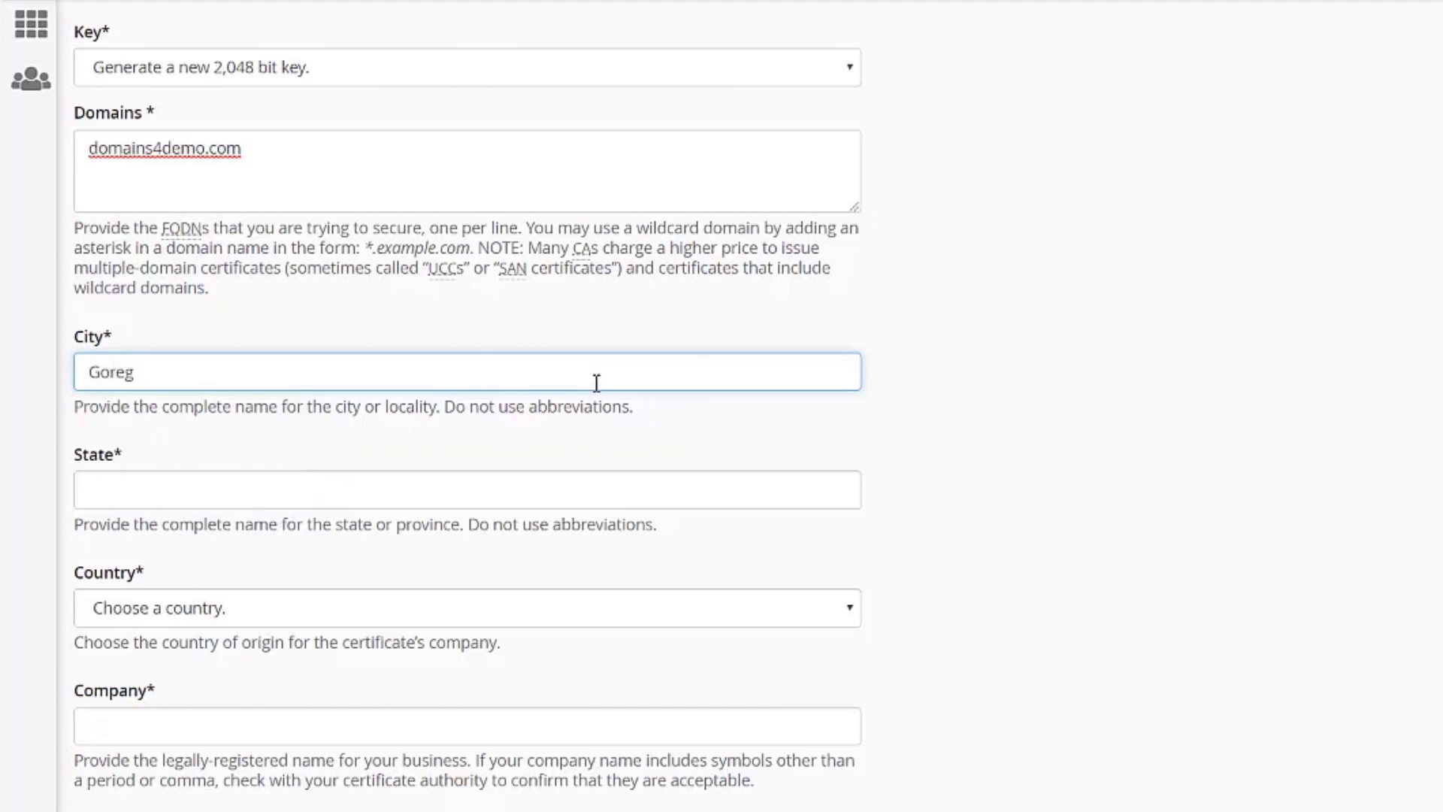
type("aon")
Fill state MAHARASHTRA and country India, company Demo, and replace the contact e-mail with the copied one.
left_click(524, 495)
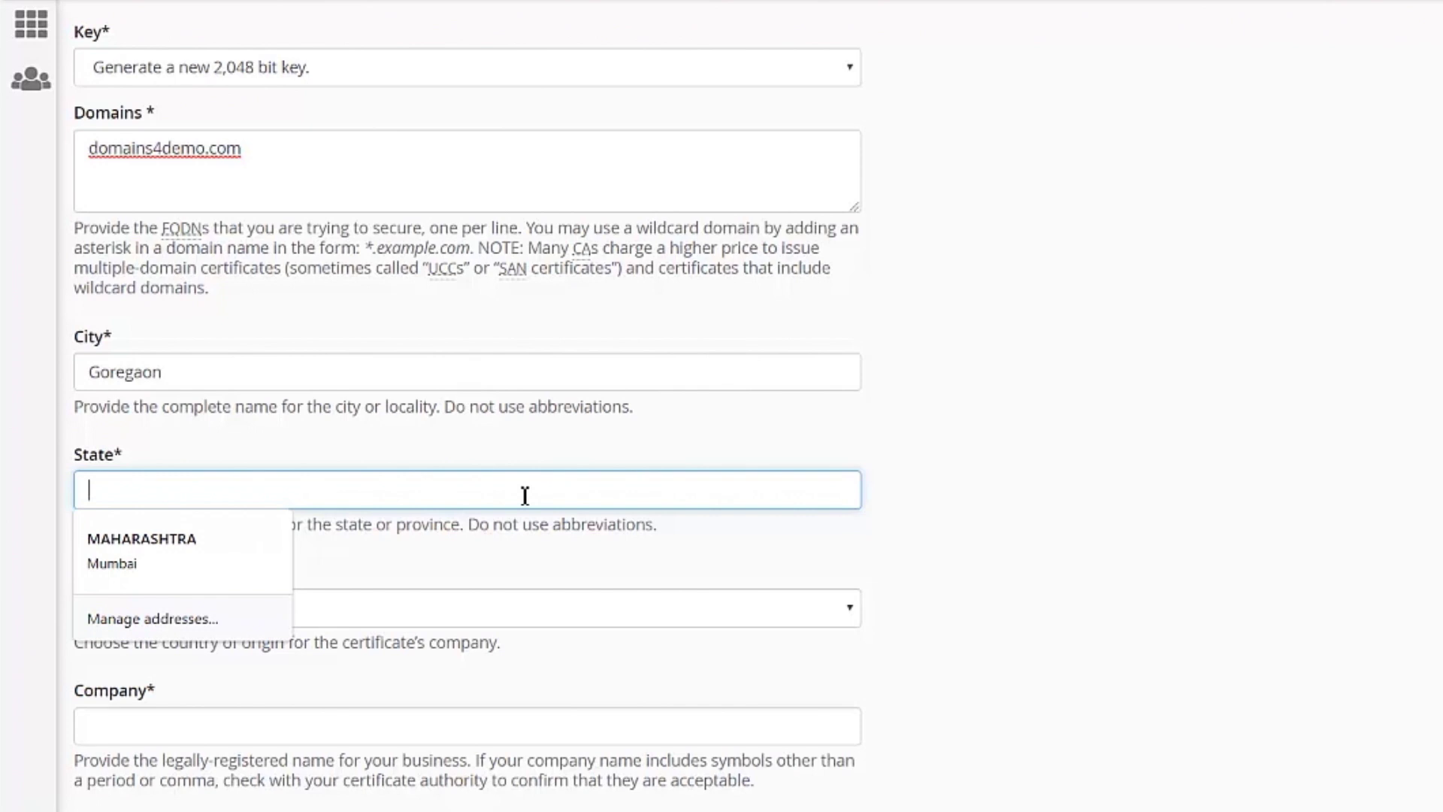
left_click(232, 547)
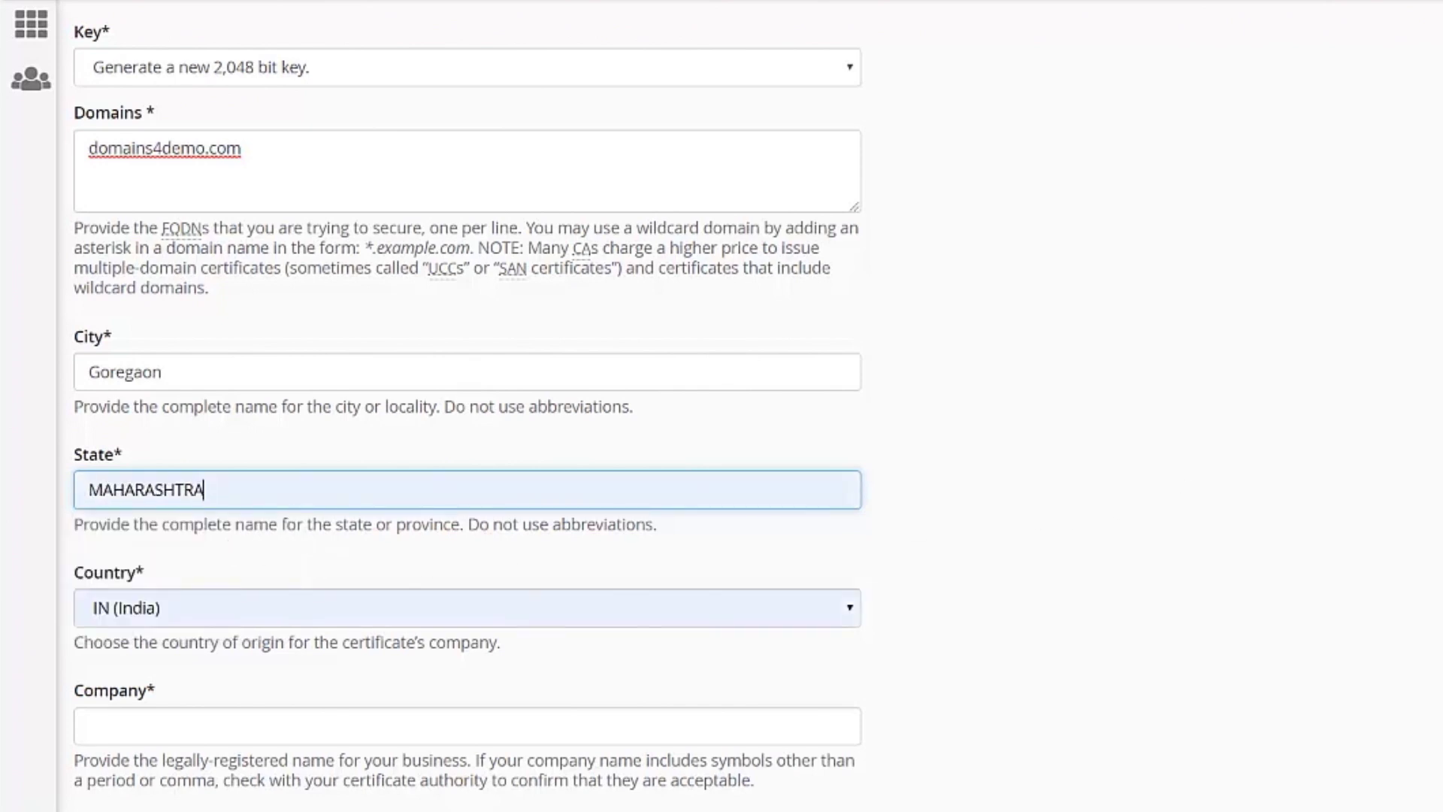
scroll(1074, 404, "down", 4)
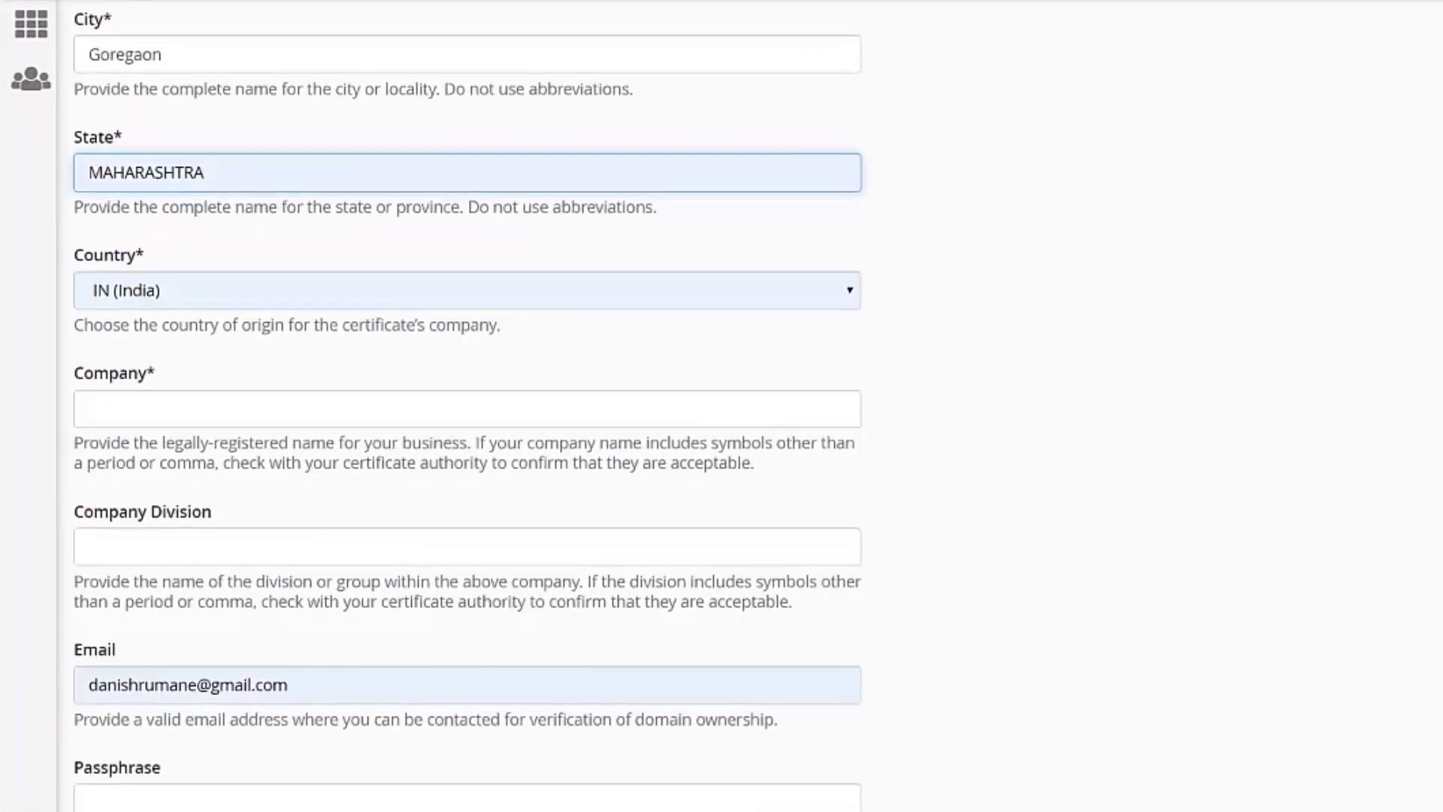
left_click(821, 413)
type("Demo")
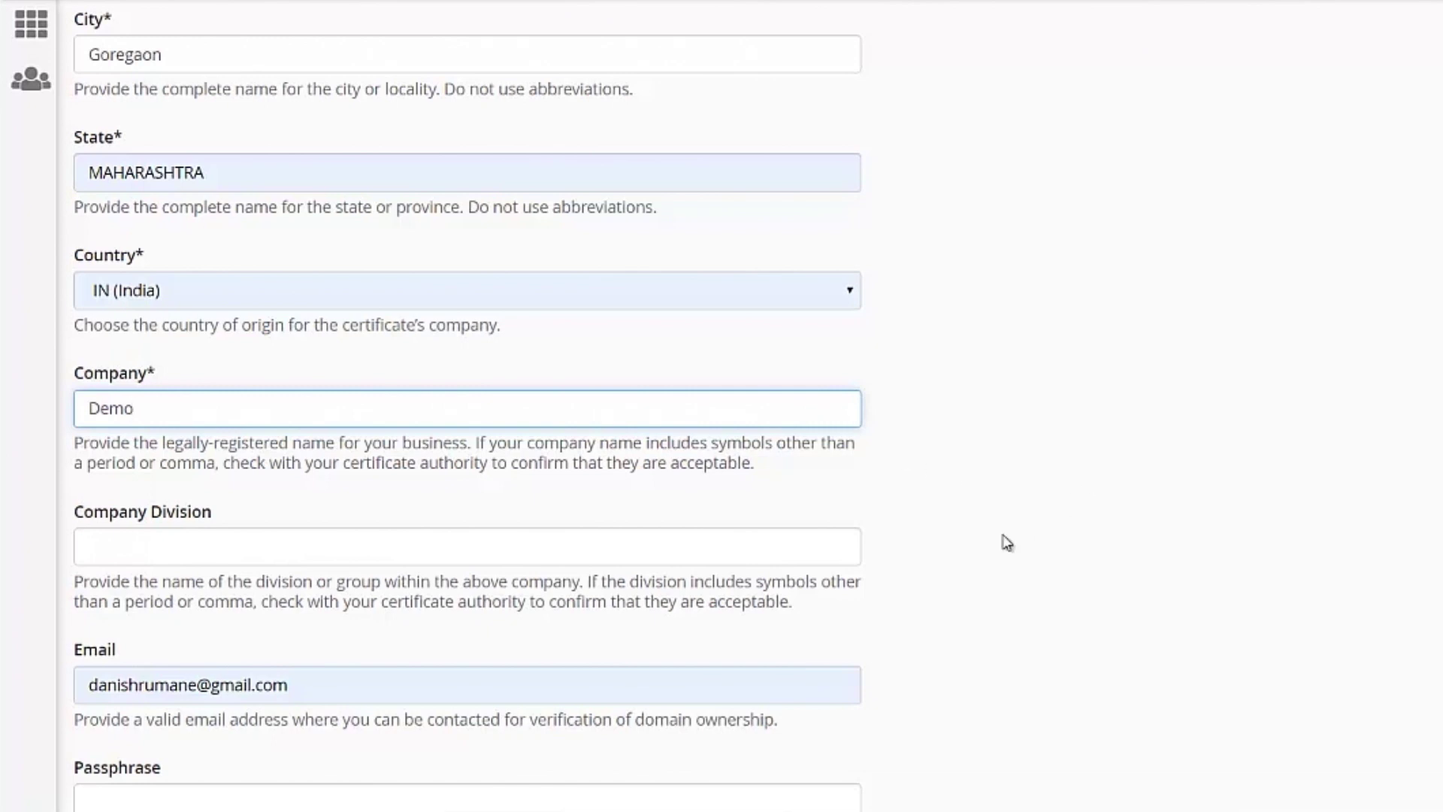
triple_click(313, 683)
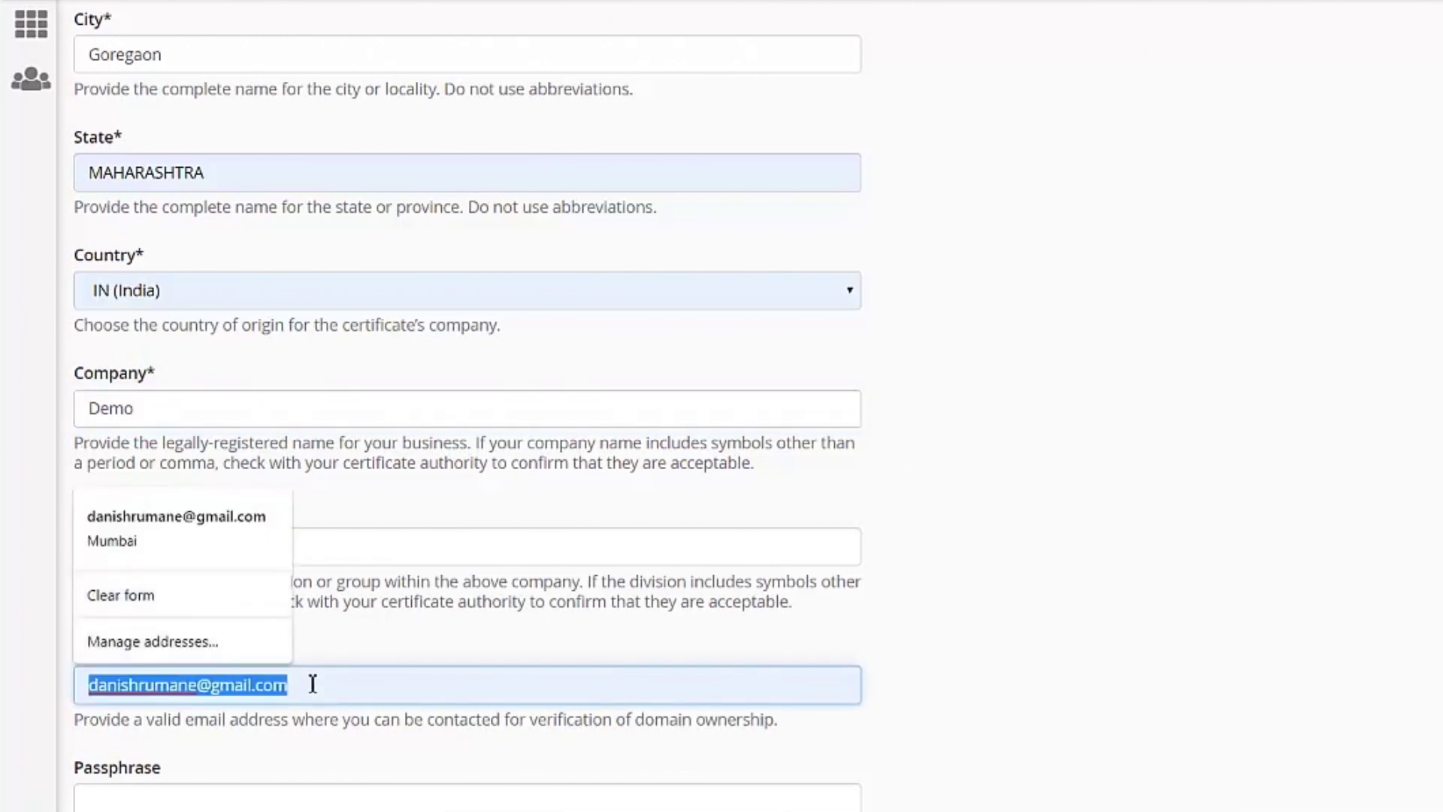
key("BackSpace")
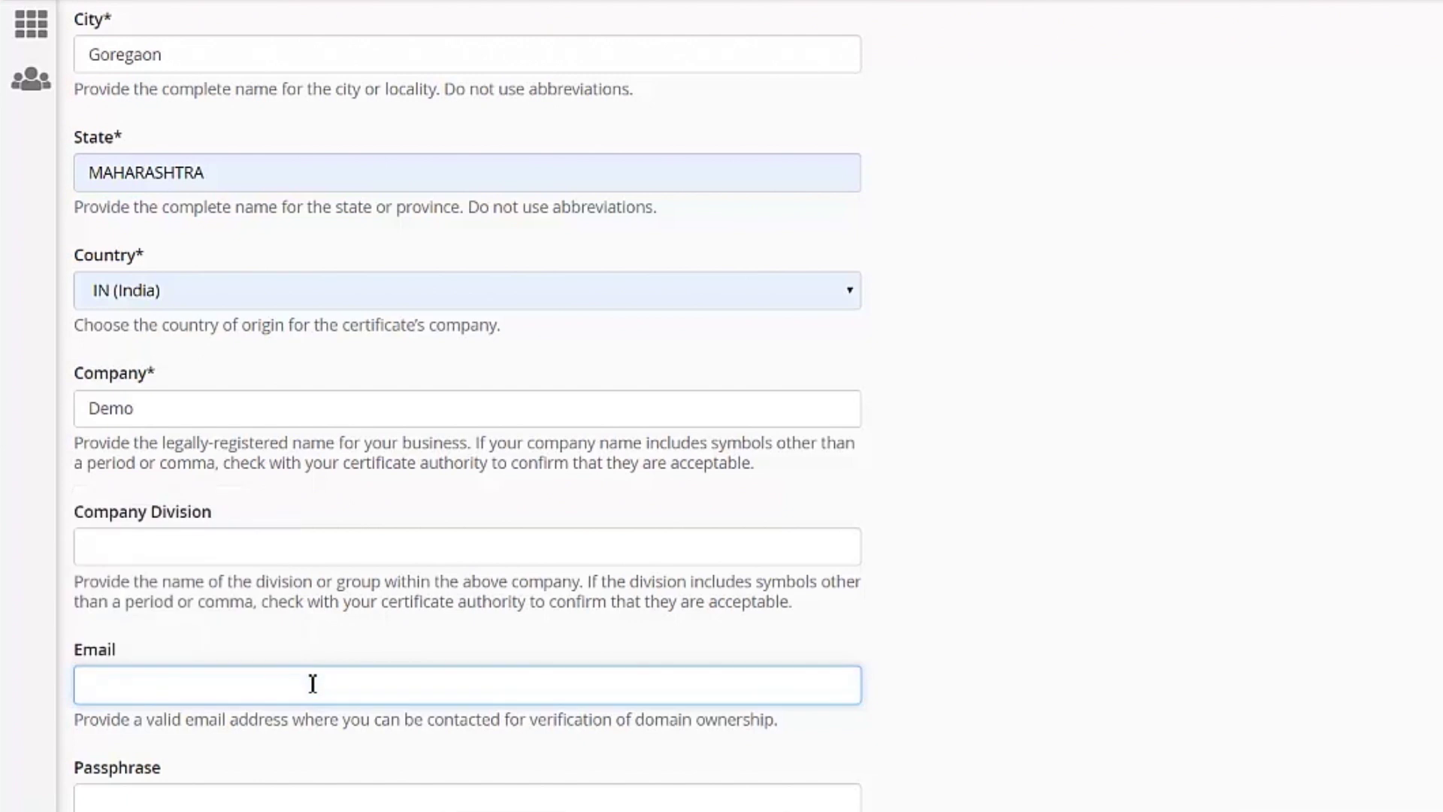
key("ctrl+v")
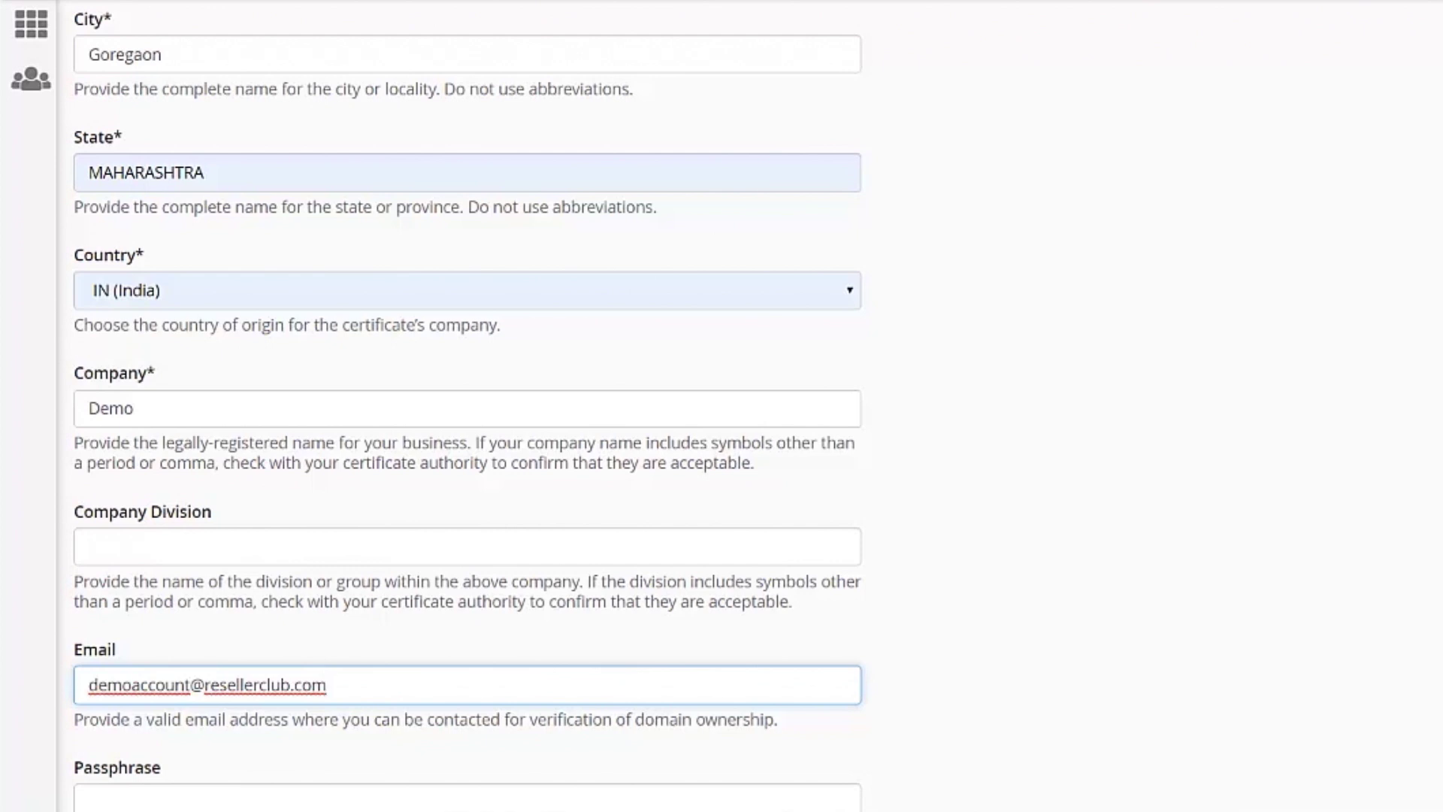
scroll(752, 398, "down", 5)
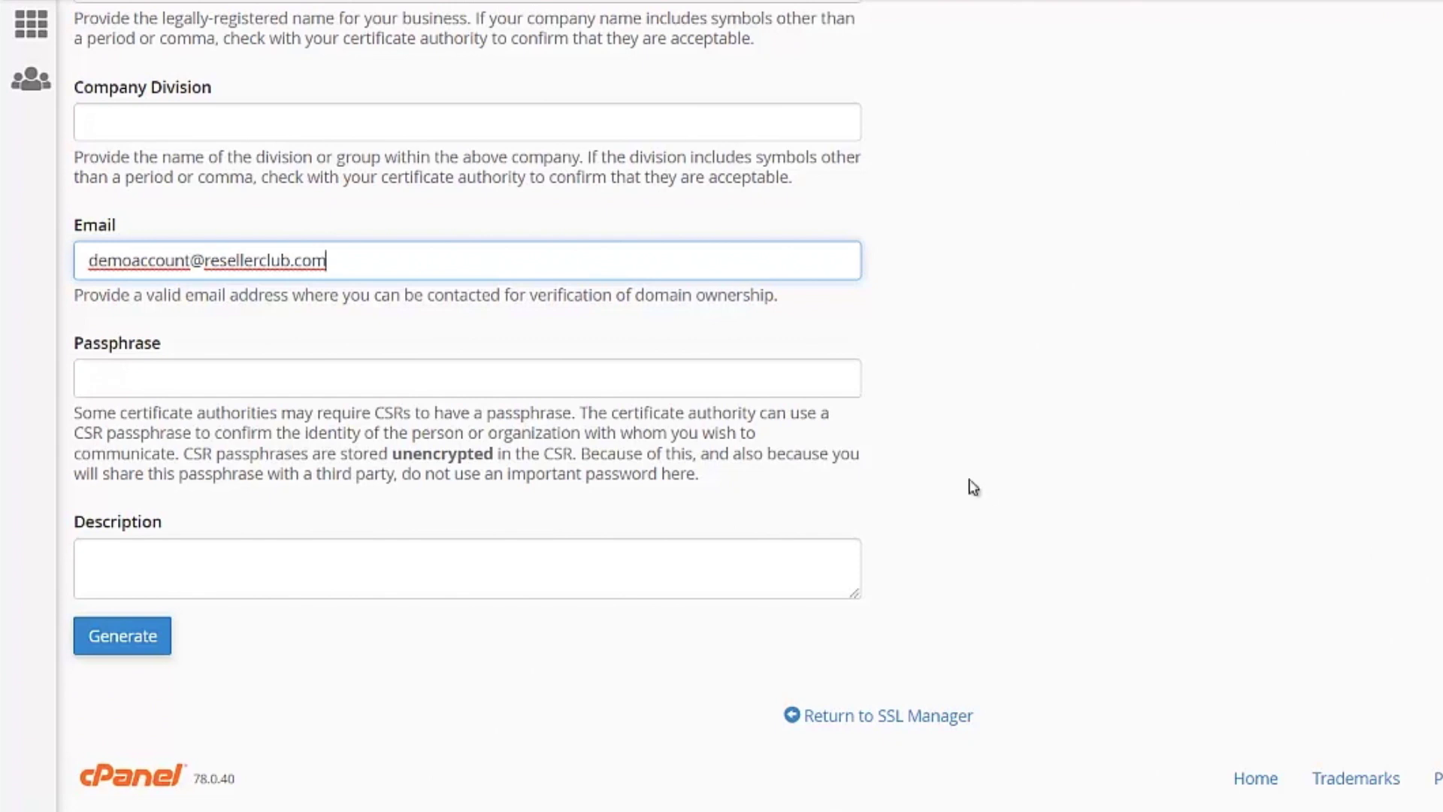
Generate the domains4demo.com CSR, review the encoded request, and return to the ResellerClub order.
left_click(159, 646)
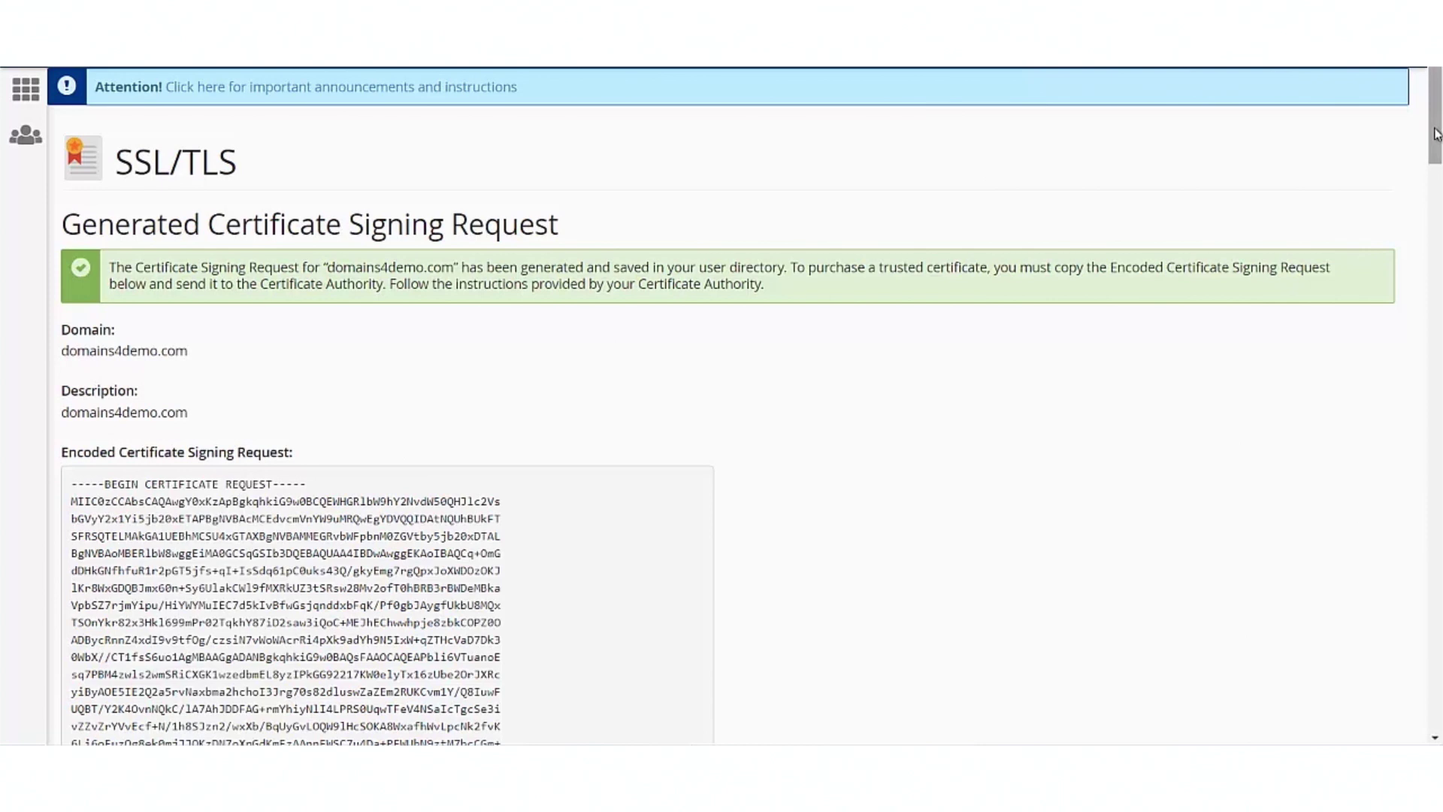
left_click_drag(1437, 133, 1437, 177)
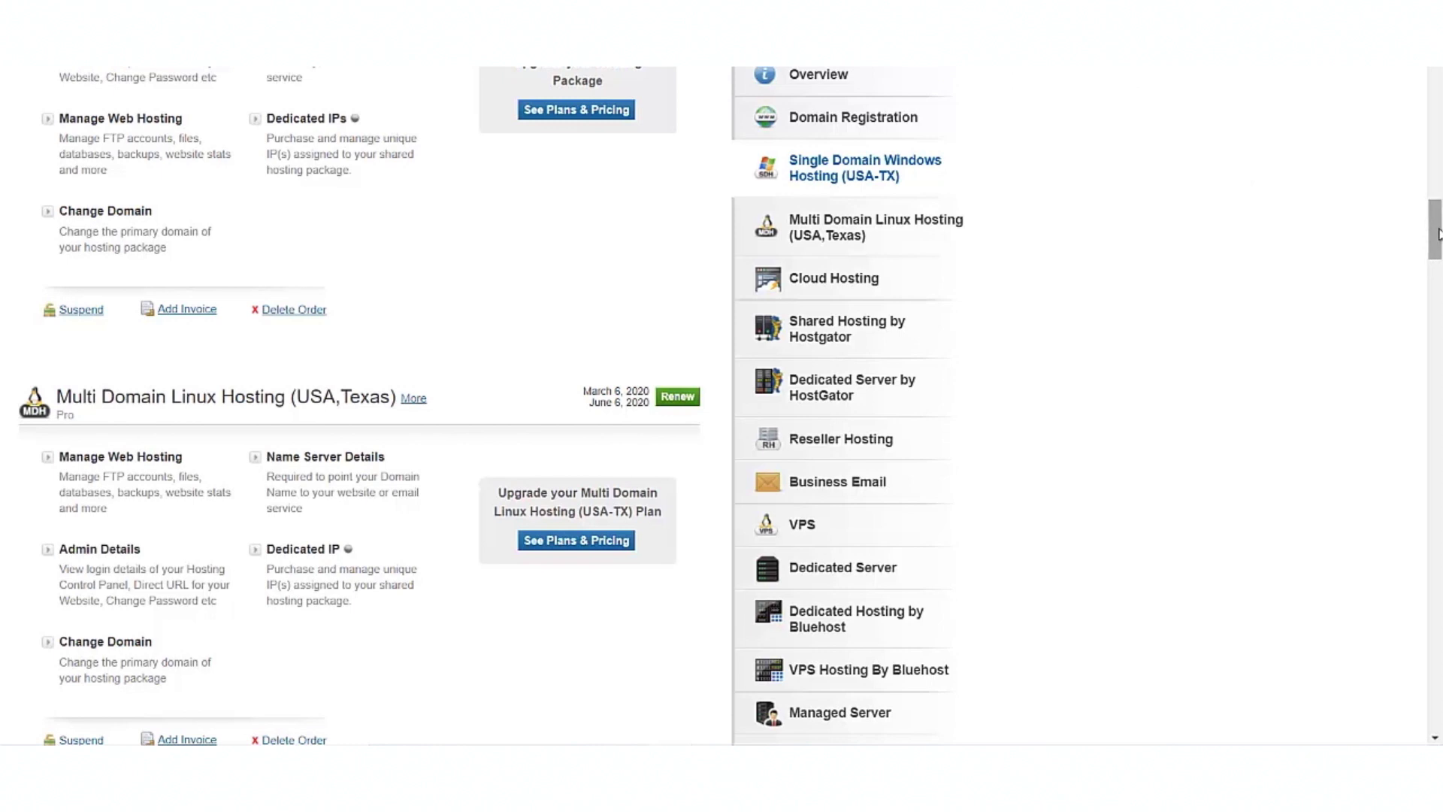
Issue the SSL certificate and paste the generated CSR code into its request box.
left_click_drag(1438, 233, 1438, 637)
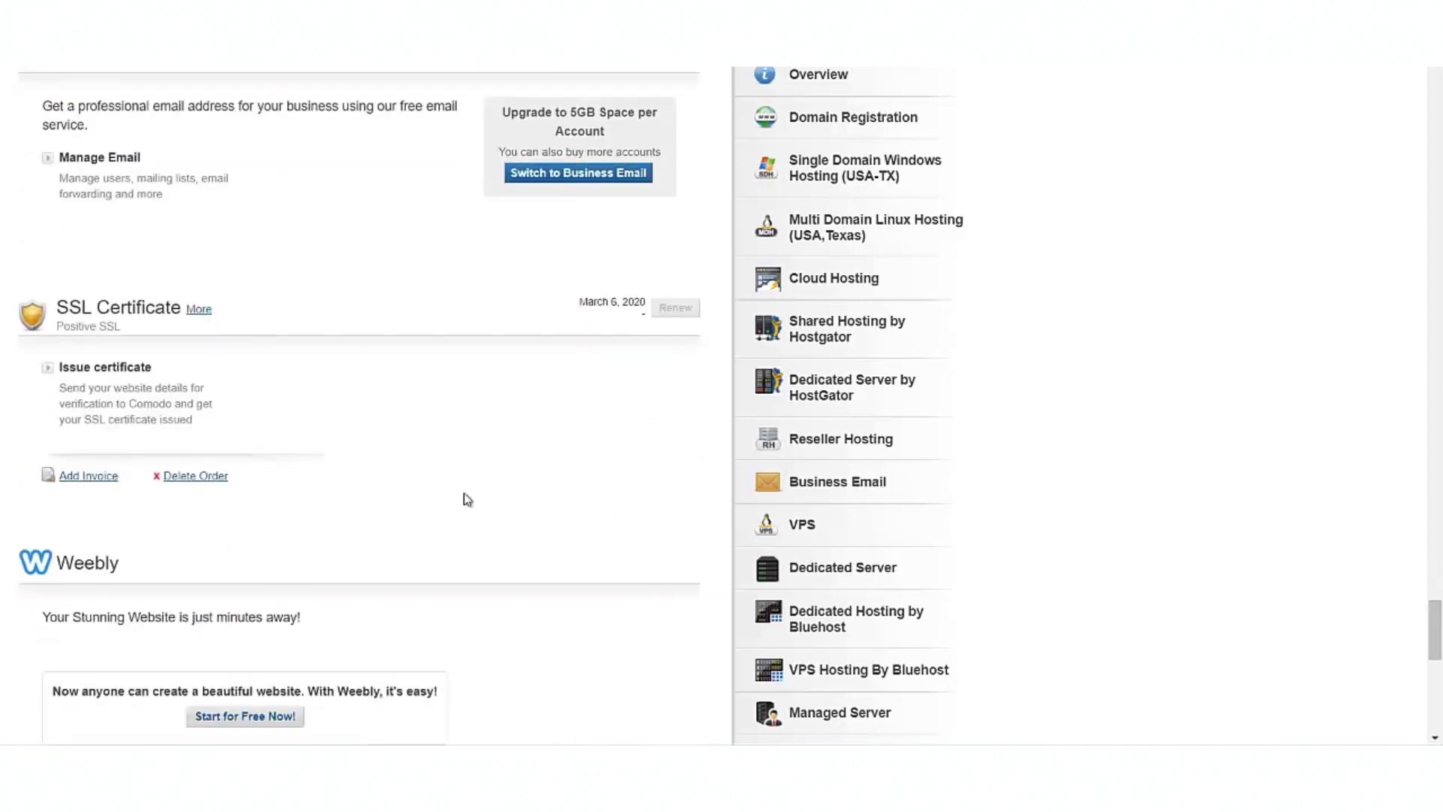
left_click(138, 368)
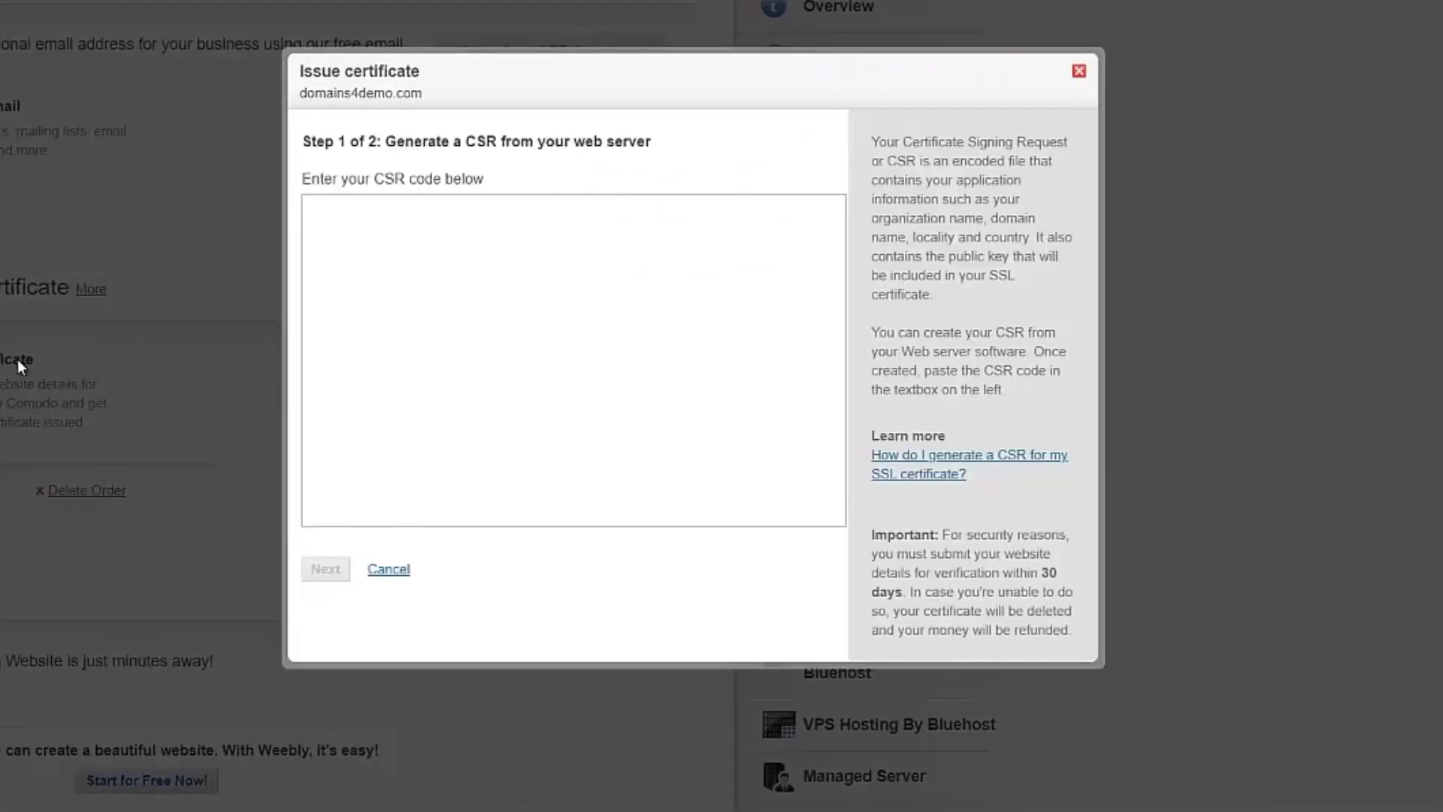
left_click(537, 263)
key("ctrl+v")
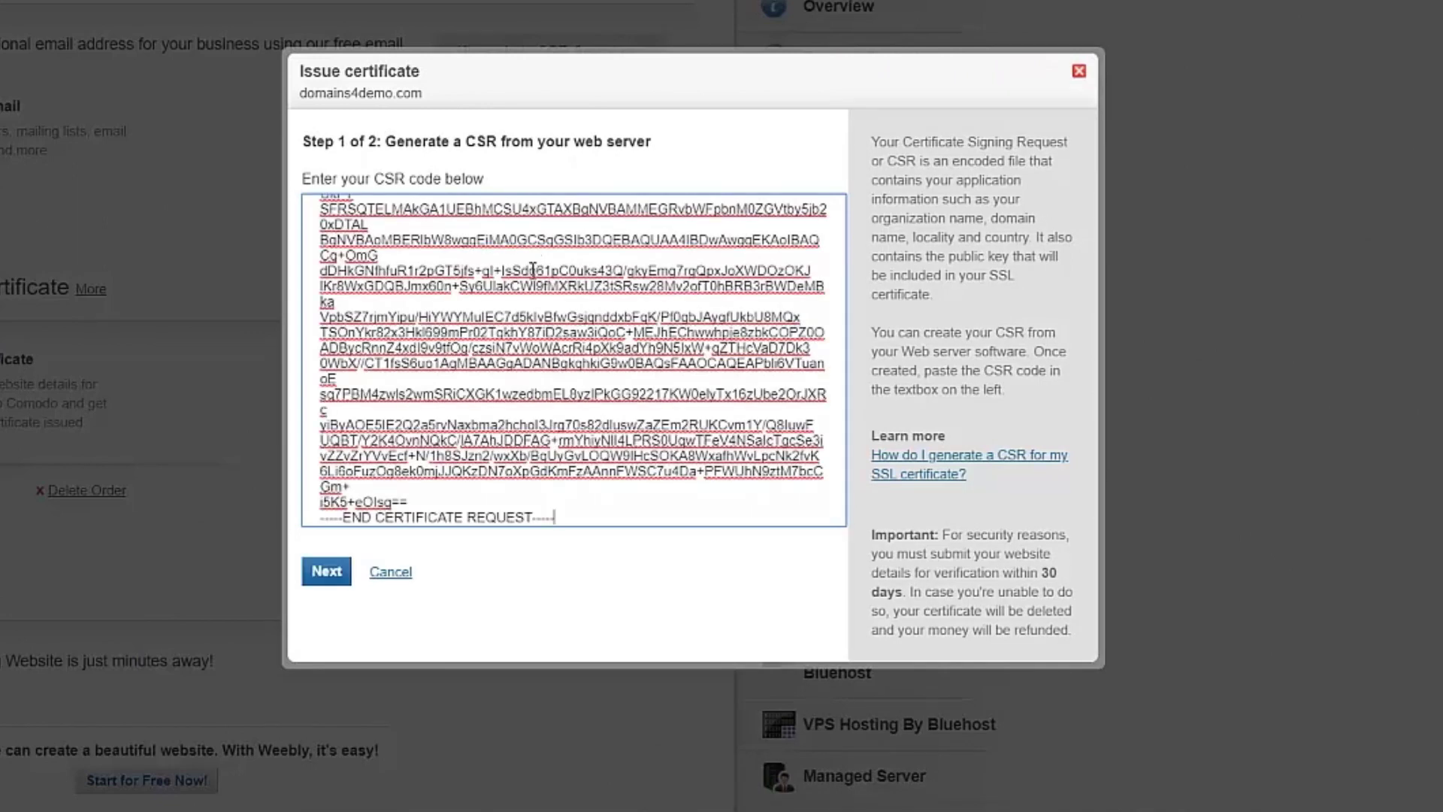
Pick the admin@ mailbox for verification, send the application to the Certificate Authority, and close the confirmation.
left_click(342, 573)
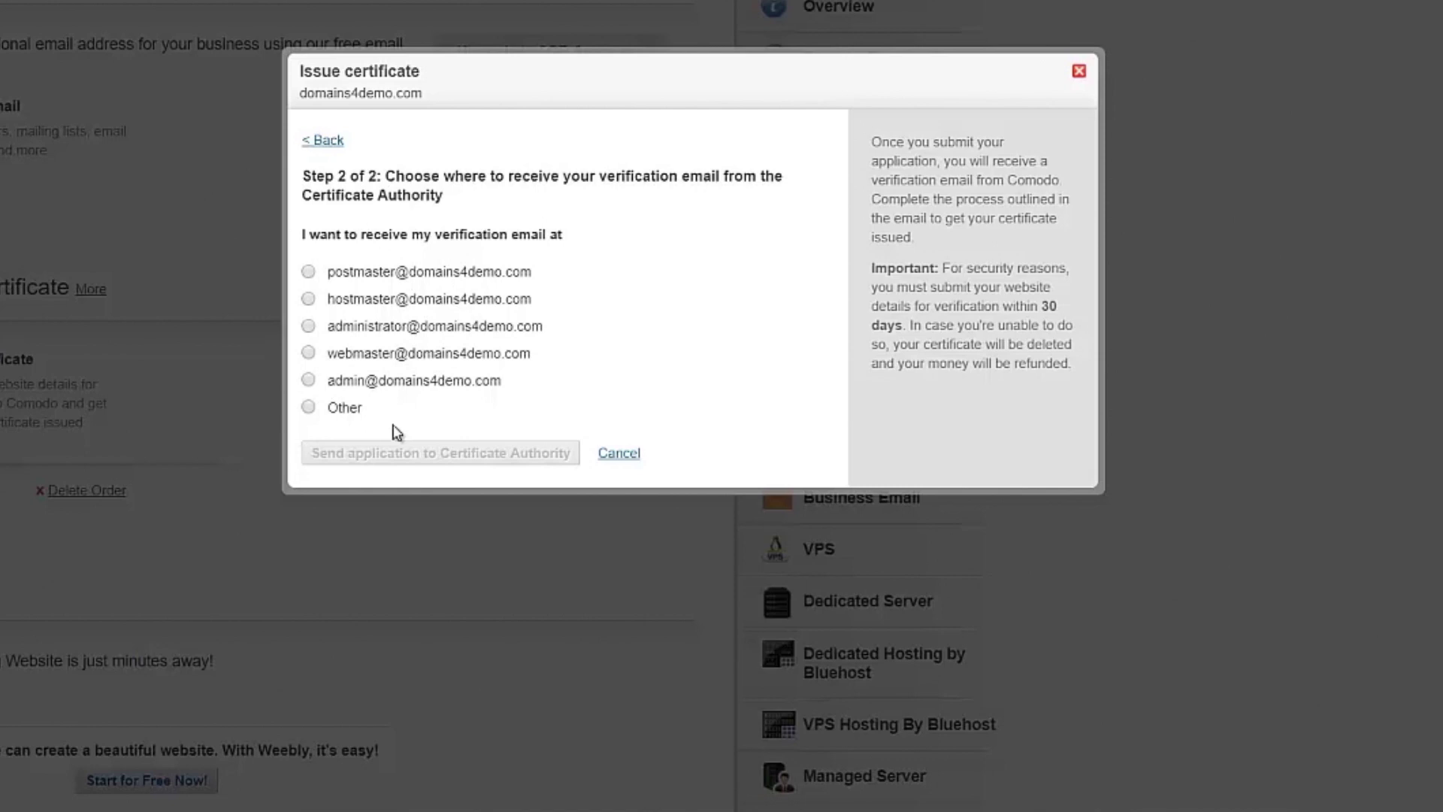
left_click(309, 380)
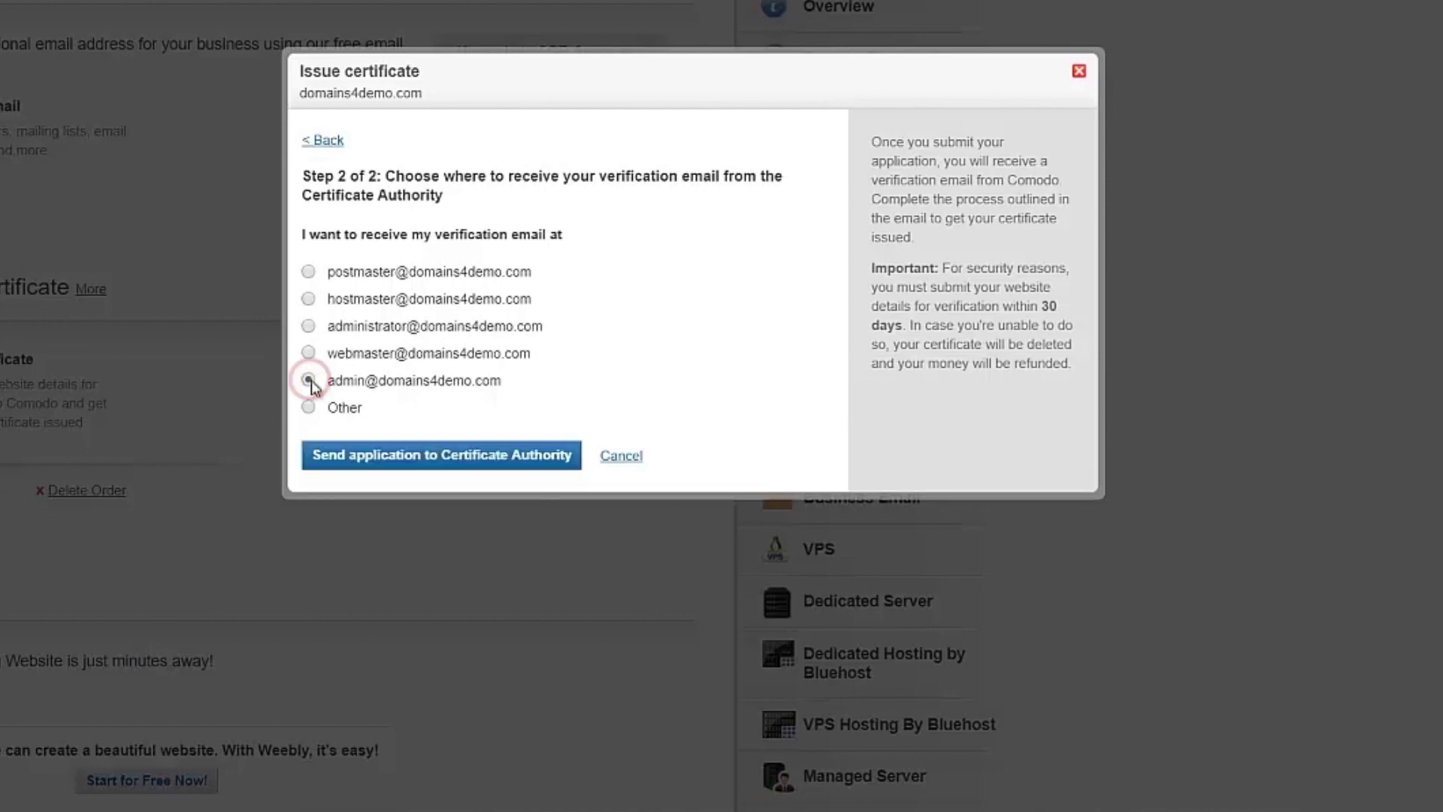
left_click(419, 460)
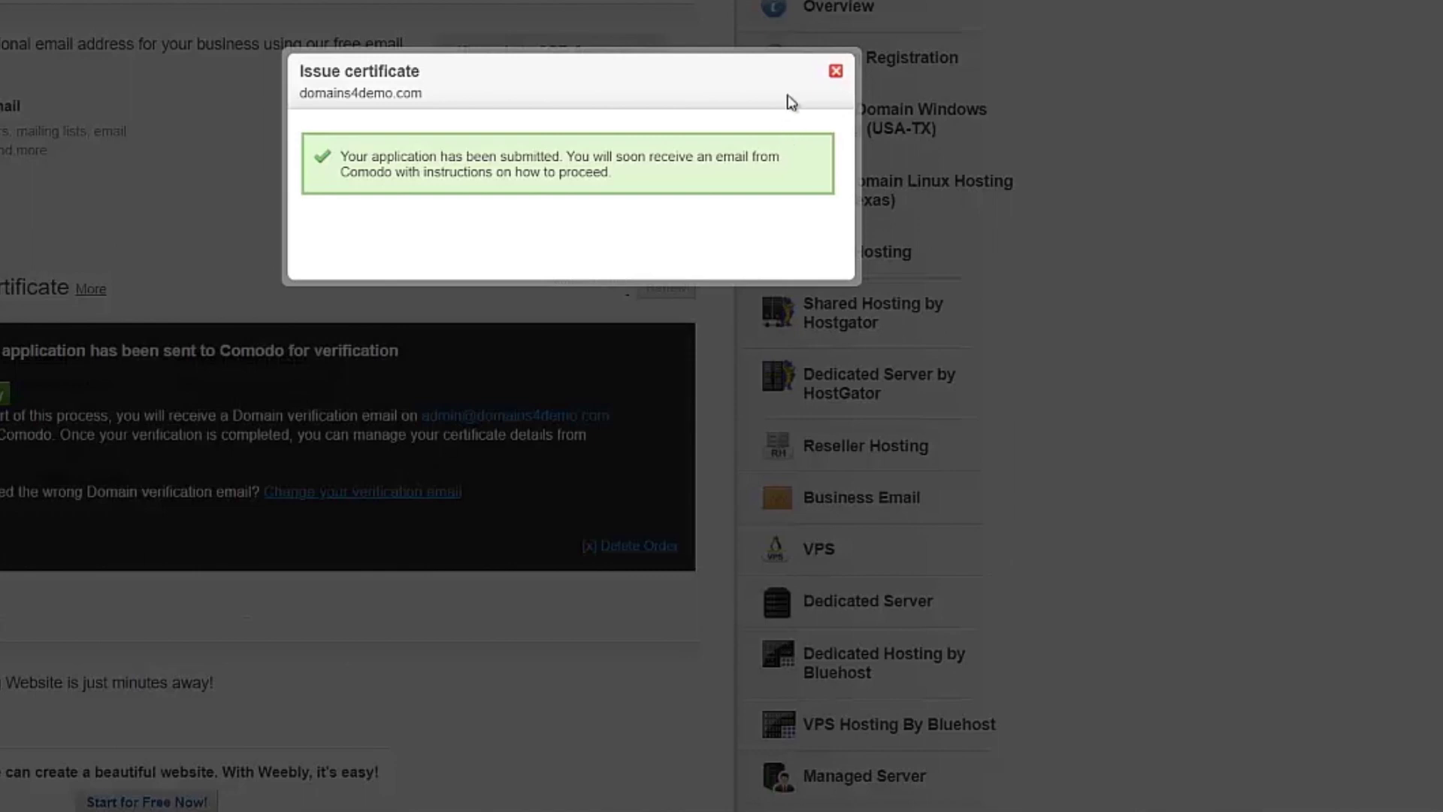
left_click(978, 71)
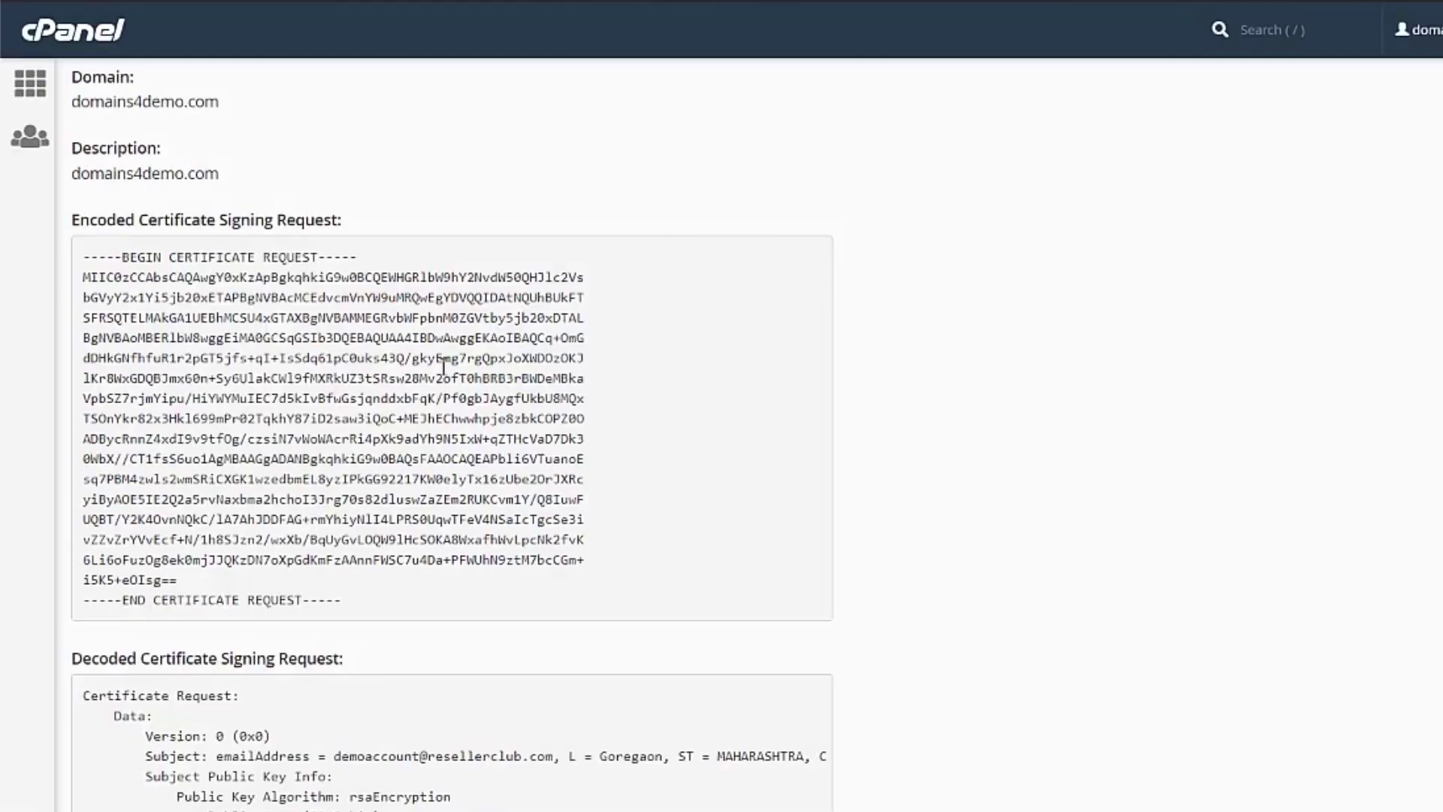
Select the entire encoded CSR block in cPanel, from the END line up to BEGIN.
left_click_drag(342, 601, 84, 251)
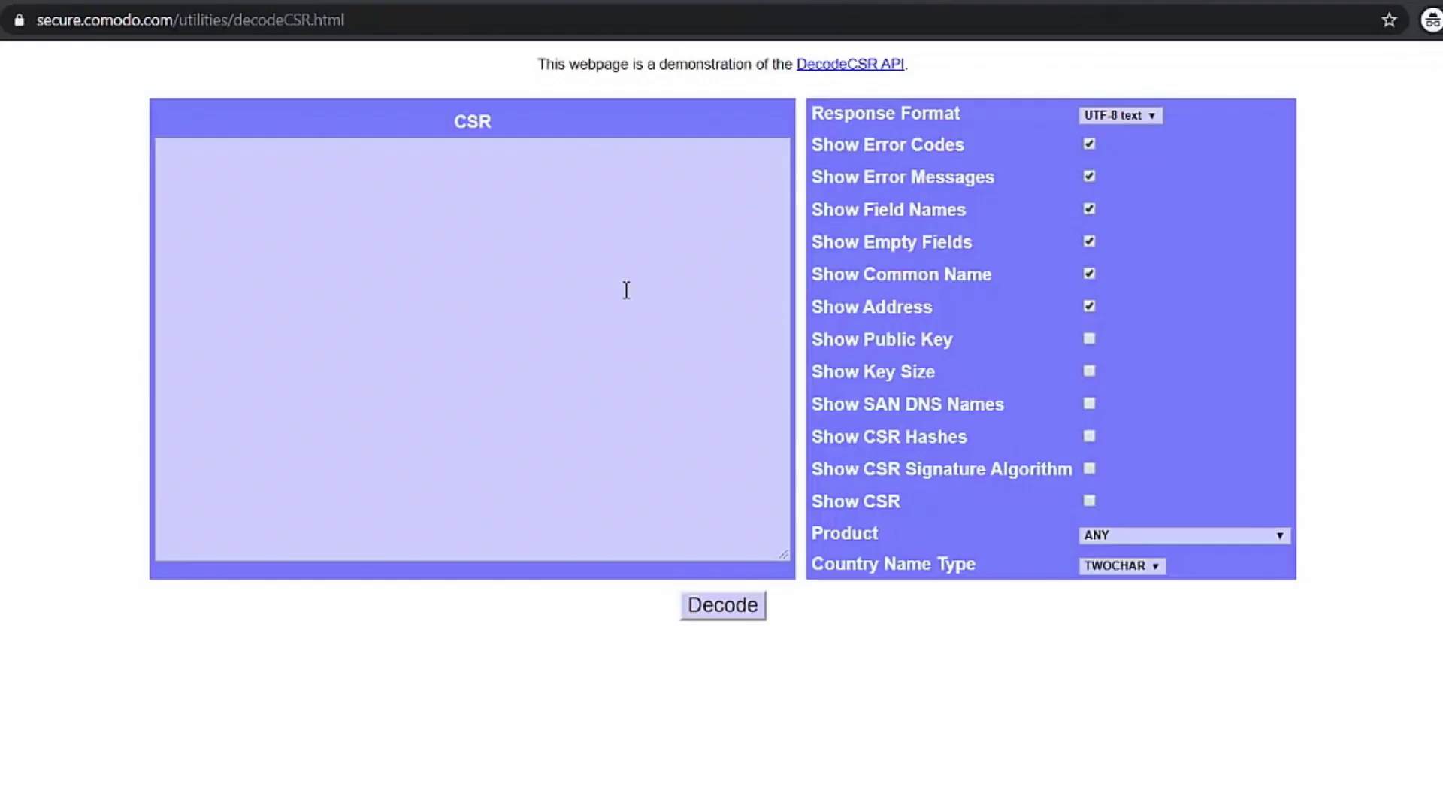
Paste the CSR, hide error codes, error messages, field names, common name and address, then decode.
left_click(626, 290)
type("-----BEGIN CERTIFICATE REQUEST----- MIICozCCAbsCAQAwgY0xKzApBgkqhkiG9w0BCQEWHGR1bW9hY2NvdW50QHJ1c2Vs bGVyY2x1Yi5jb20xETAPBgNVBAcMCEdvcmVnYW9uMRQwEgYDVQQIDAtNQUhBUkFT SFRSQTELMAkGA1UEBhMCSU4xGTAXBgNVBAMMEGRvbWFpbnM0ZGVtby5jb20xDTAL BgNVBAoMBER1bW8wggEiMA0GCSqGSIb3DQEBAQUAA4IBDwAwggEKAoIBAQCq+OmG dDHkGNfhfuR1r2pGT5jfs+gI+IsSdq61pC0uks43Q/gkyEmg7rgQpxJoXWDOzOKJ lKr8WxGDQBJmx60n+Sy6UlakCWl9fMXRkUZ3tSRsw28Mv2ofT0hBRB3rBWDeMBka VpbSZ7rjmYipu/HiYWYMuIEC7d5kIvBfwGsjqnddxbFqK/Pf0qbJAyqfUkbU8MQx TSOnYkr82x3Hkl699mPr02TqkhY87iD2saw3iQoC+MEJhEChwwhpje8zbkCOPZ0O ADBycRnnZ4xdI9v9tfOg/czsiN7vWoWAcrRi4pXk9adYh9N5IxW+qZTHcVaD7Dk3 0WbX//CT1fsS6uolAgMBAAGgADANBgkqhkiG9w0BAQsFAAOCAQEAPbli6VTuanoE sq7PBM4zwls2wmSRiCXGKlwzedbmEL8yzIPkGG92217KW0elyTxl6zUbe2OrJXRc yiByAOE5IE2Q2a5rvNaxbma2hchoI3Jrg70s82dluswZaZEm2RUKCvm1Y/Q8IuwF UQBT/Y2K4OvnNQkC/lA7AhJDDFAG+rmYhiyNlI4LPRS0UqwTFeV4NSaIcTqcSe3i vZZvZrYVvEcf+N/lh8SJzn2/wxXb/BqUyGvLOQW9lHcSOKA8WxafhWvLpcNk2fvK 6Li6oFuzOg8ek0mjJJQKzDN7oXpGdKmFzAAnnFWSC7u4Da+PFWUhN9ztM7bcCGm+ i5K5+eOIsg== -----END CERTIFICATE REQUEST-----")
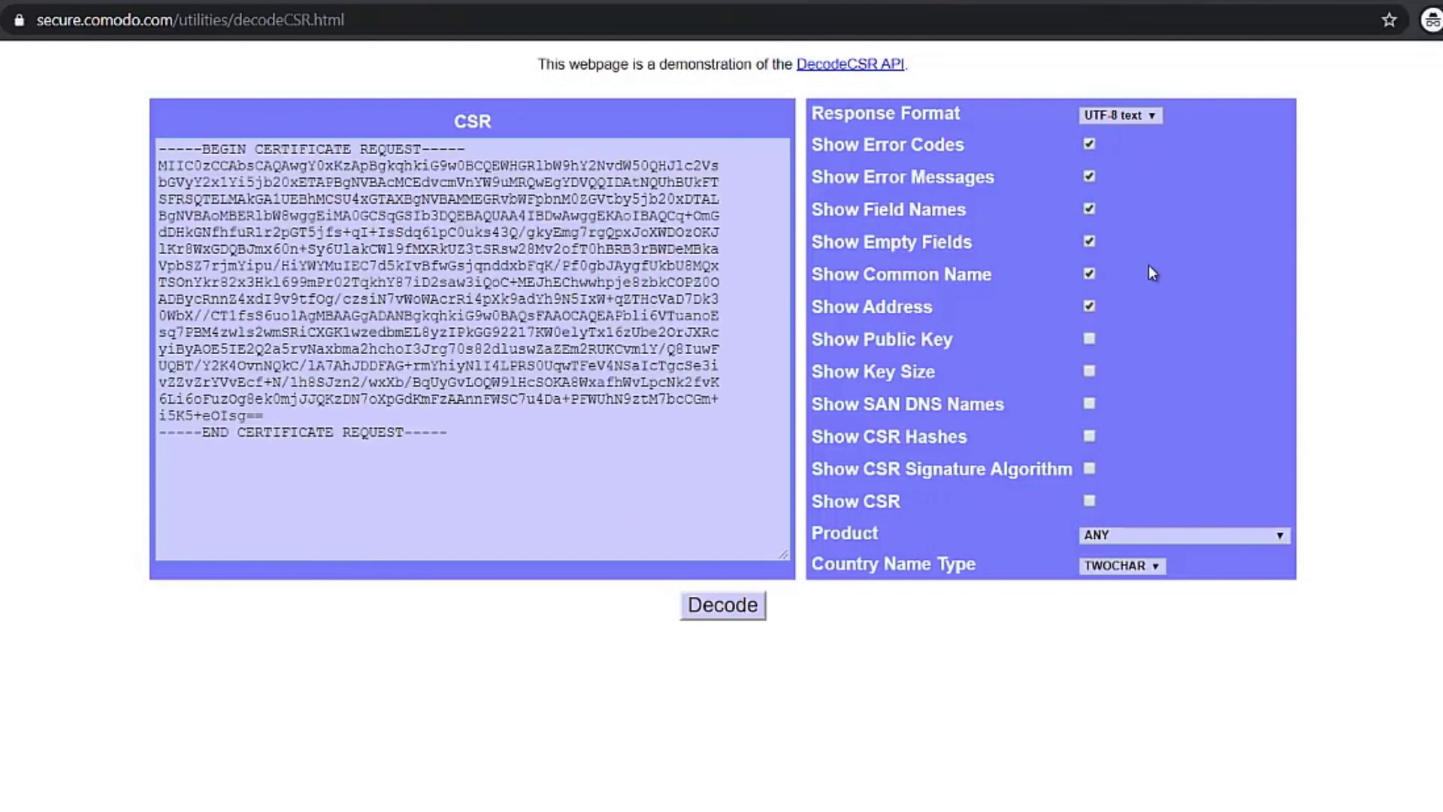
left_click(1091, 144)
left_click(1090, 177)
left_click(1090, 210)
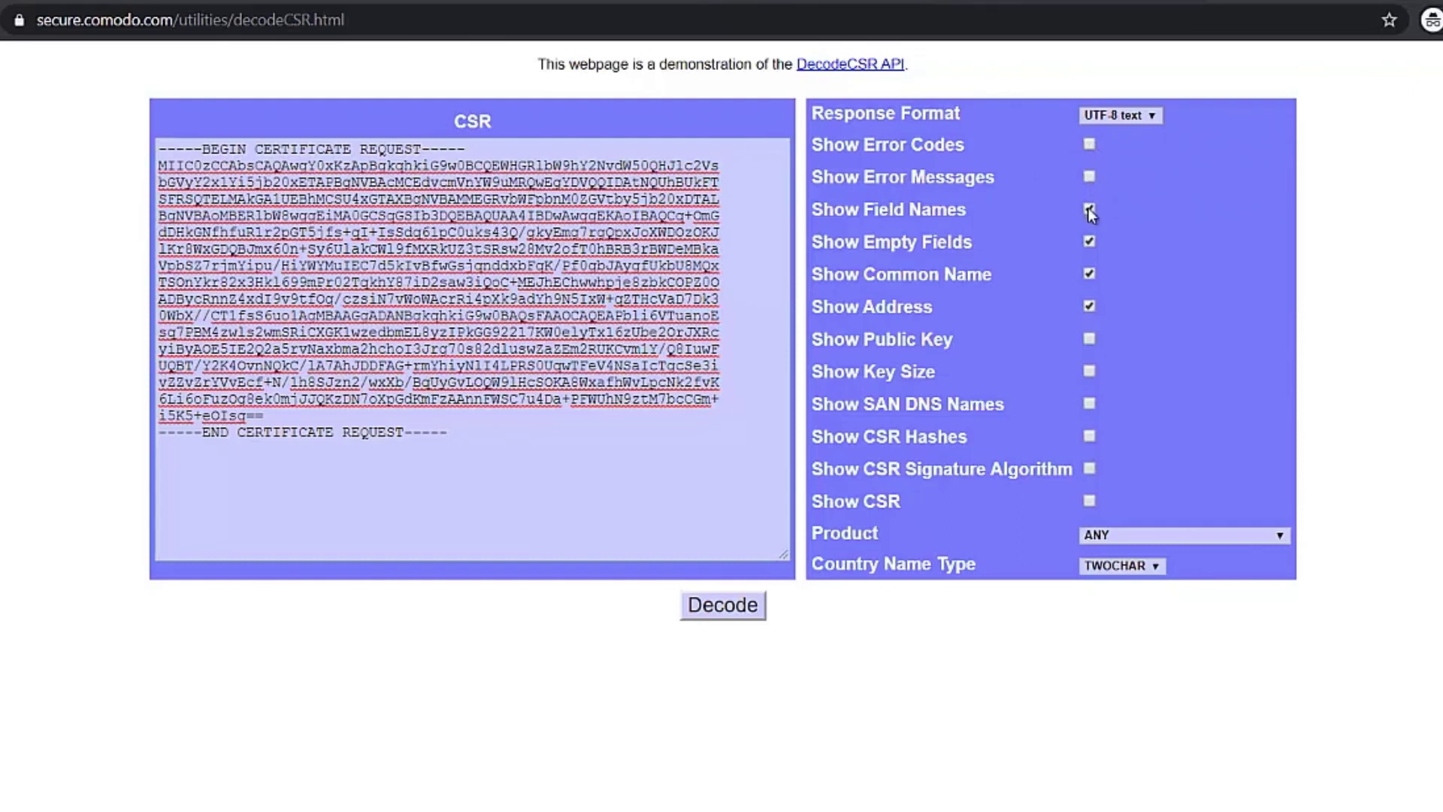
left_click(1089, 274)
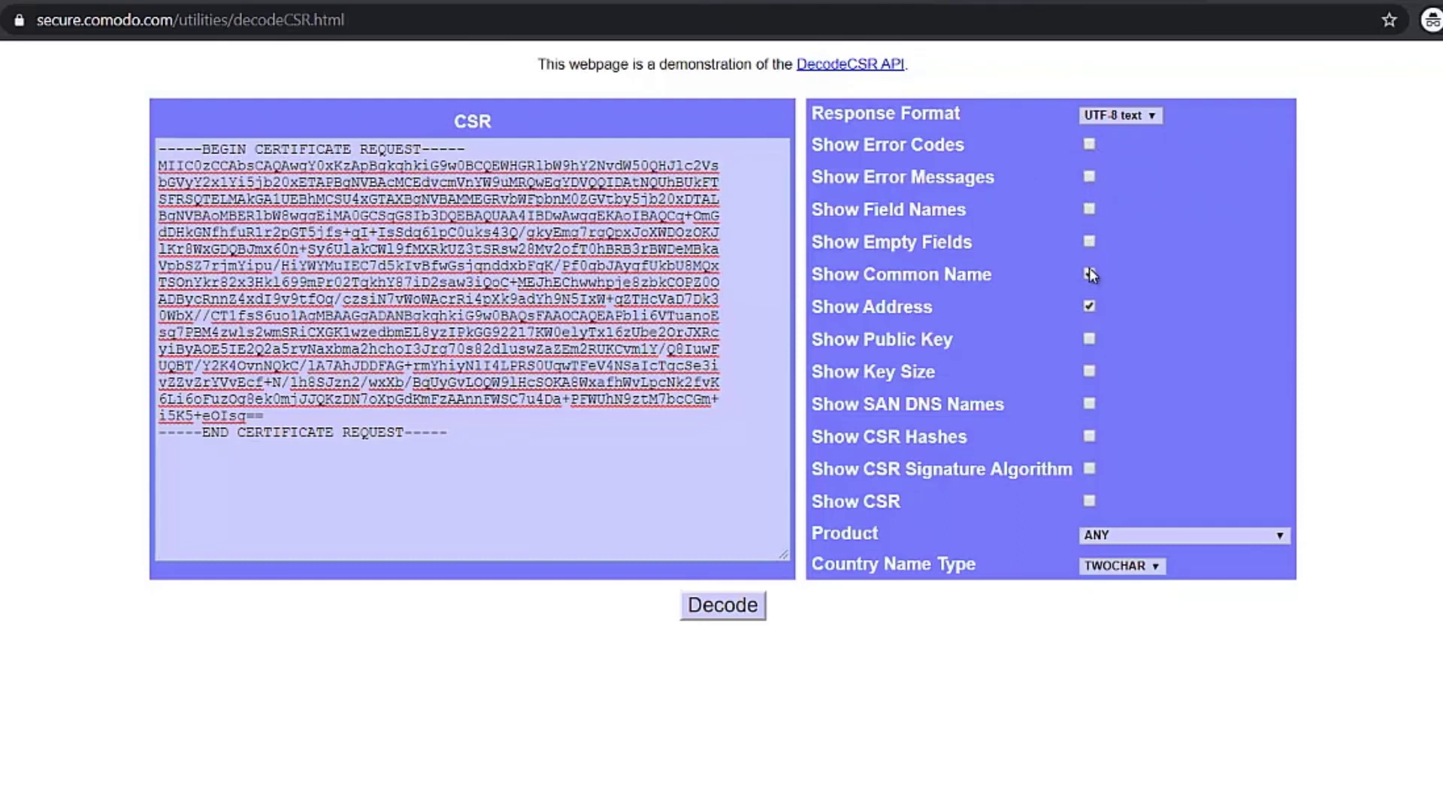
left_click(1090, 308)
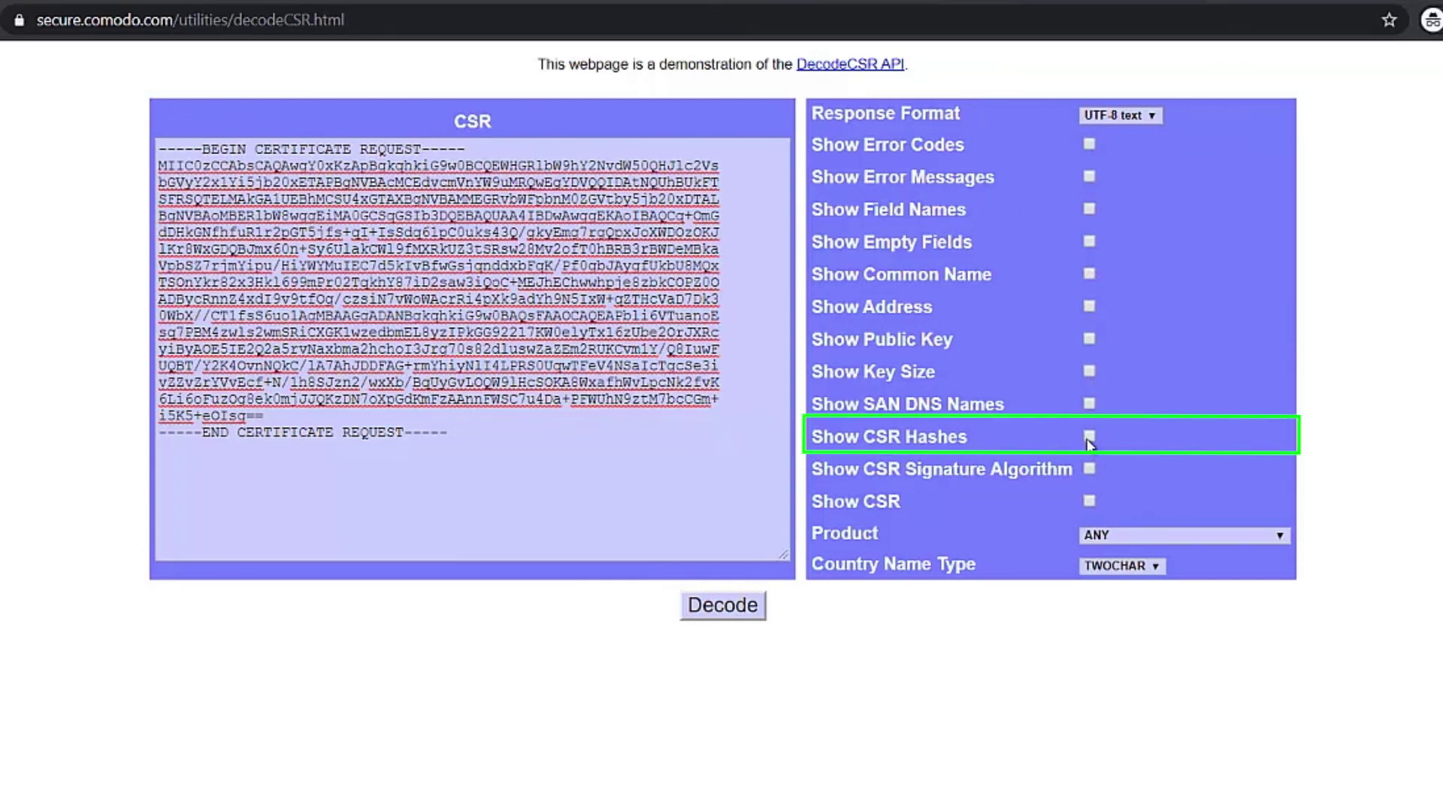
left_click(751, 606)
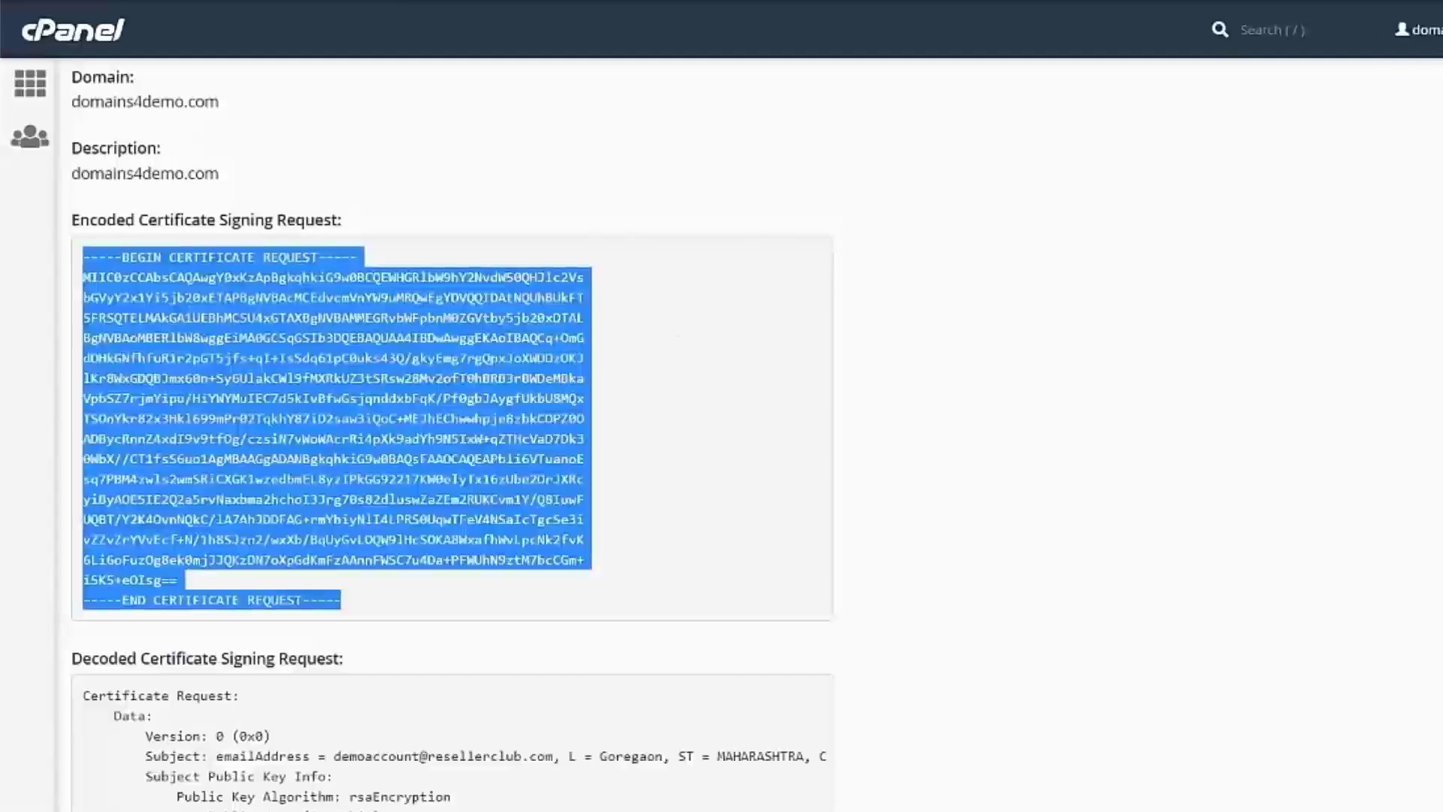
Deselect the CSR text and open cPanel home in a new tab to reach File Manager.
left_click(678, 340)
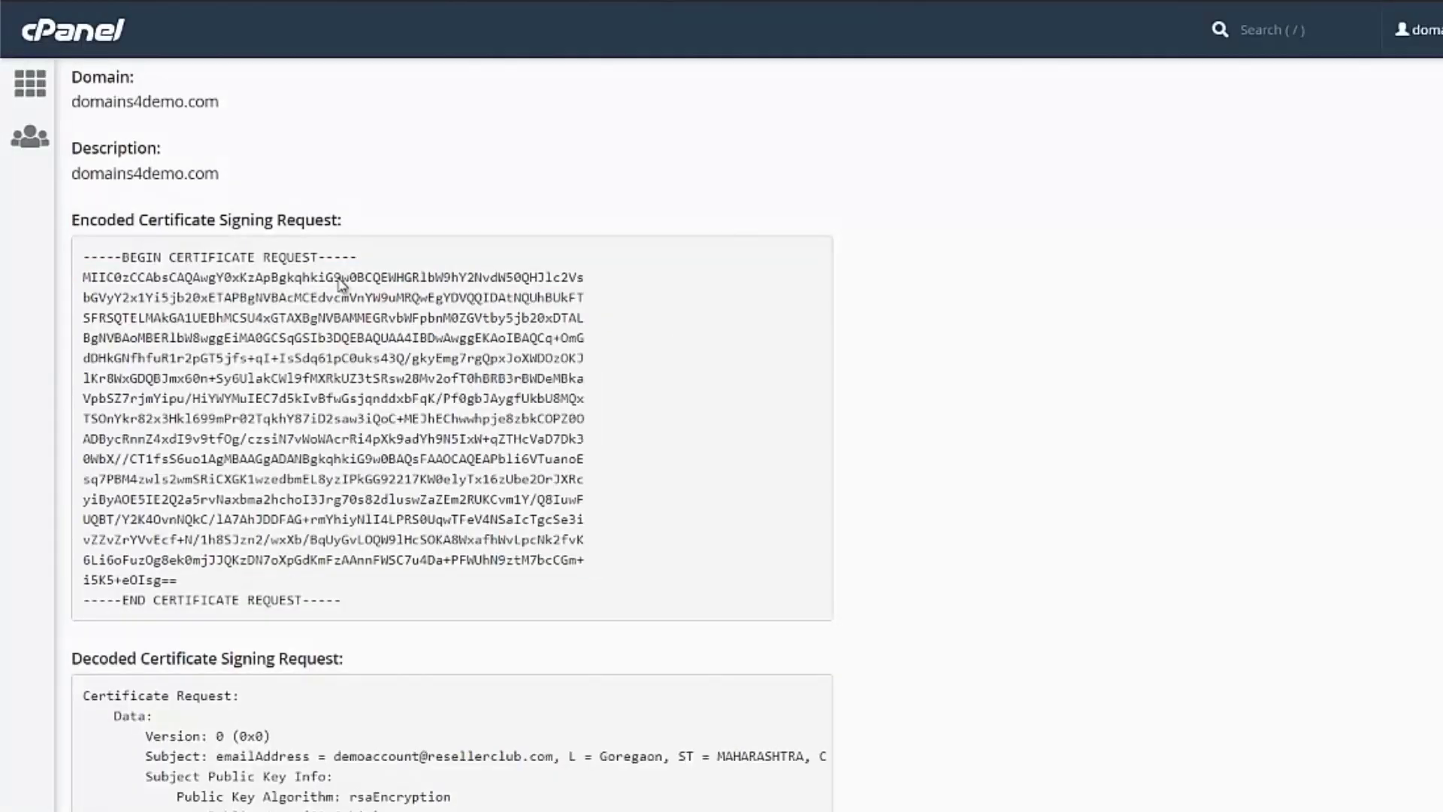
right_click(44, 96)
left_click(91, 105)
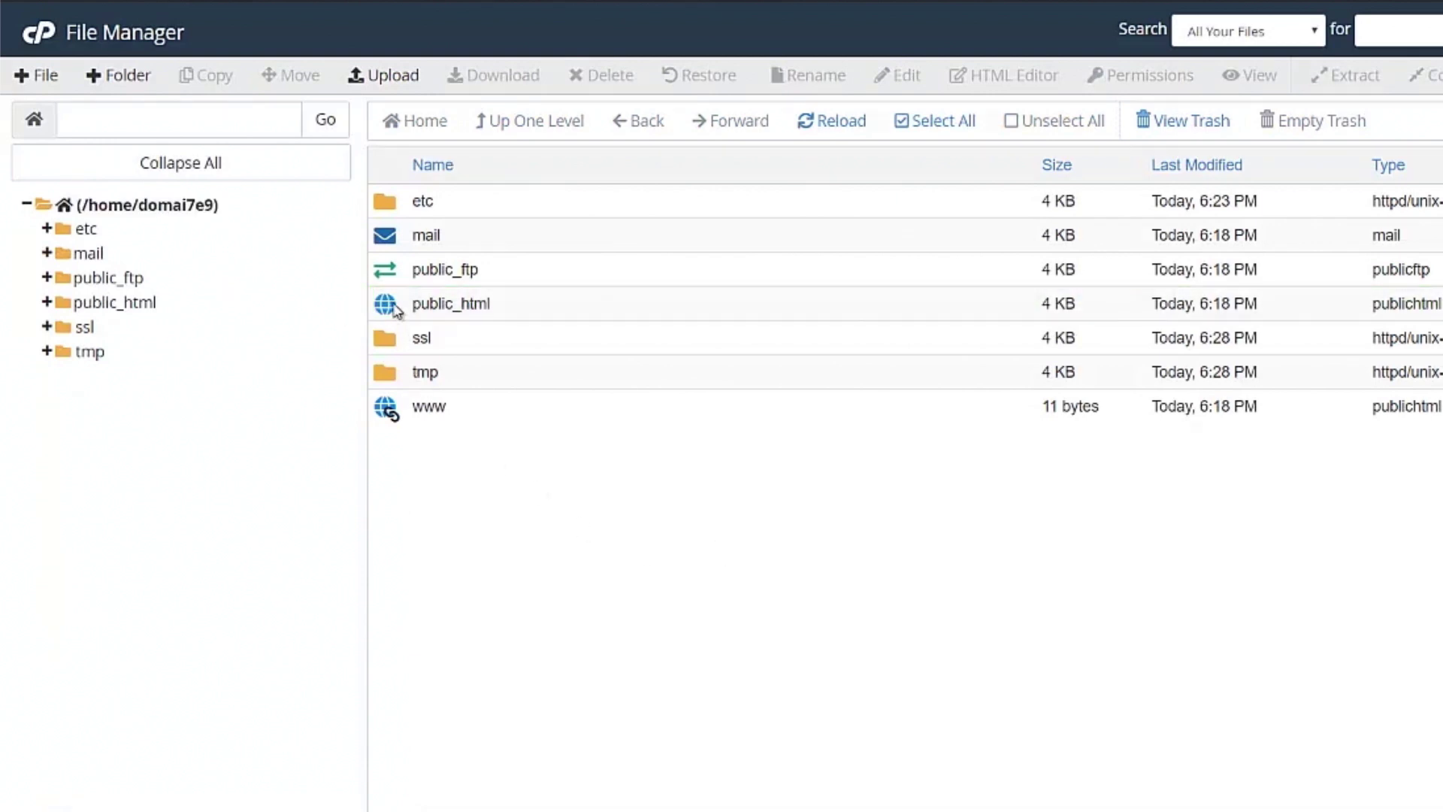
Open public_html and enable Show Hidden Files (dotfiles) in File Manager settings.
double_click(396, 308)
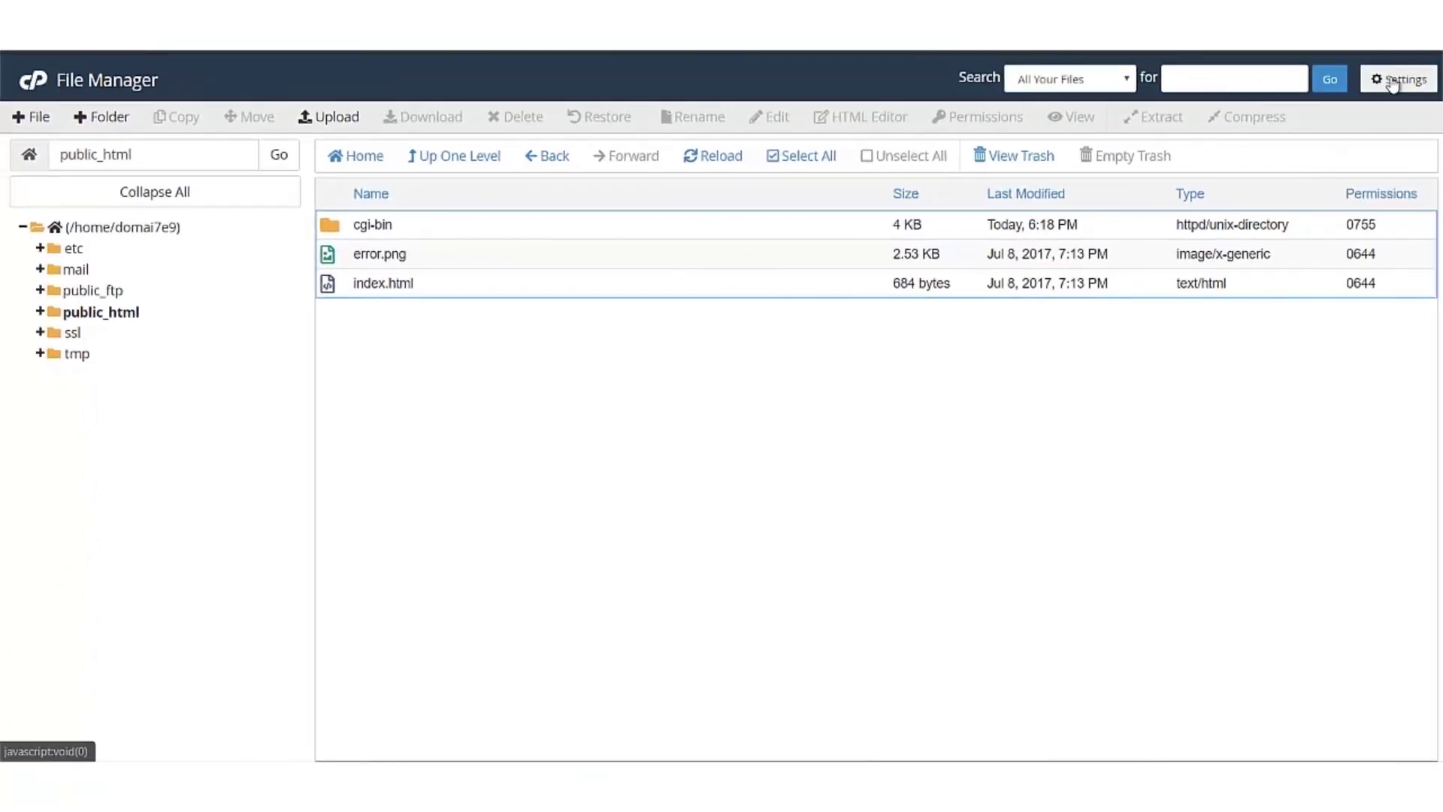
left_click(1392, 81)
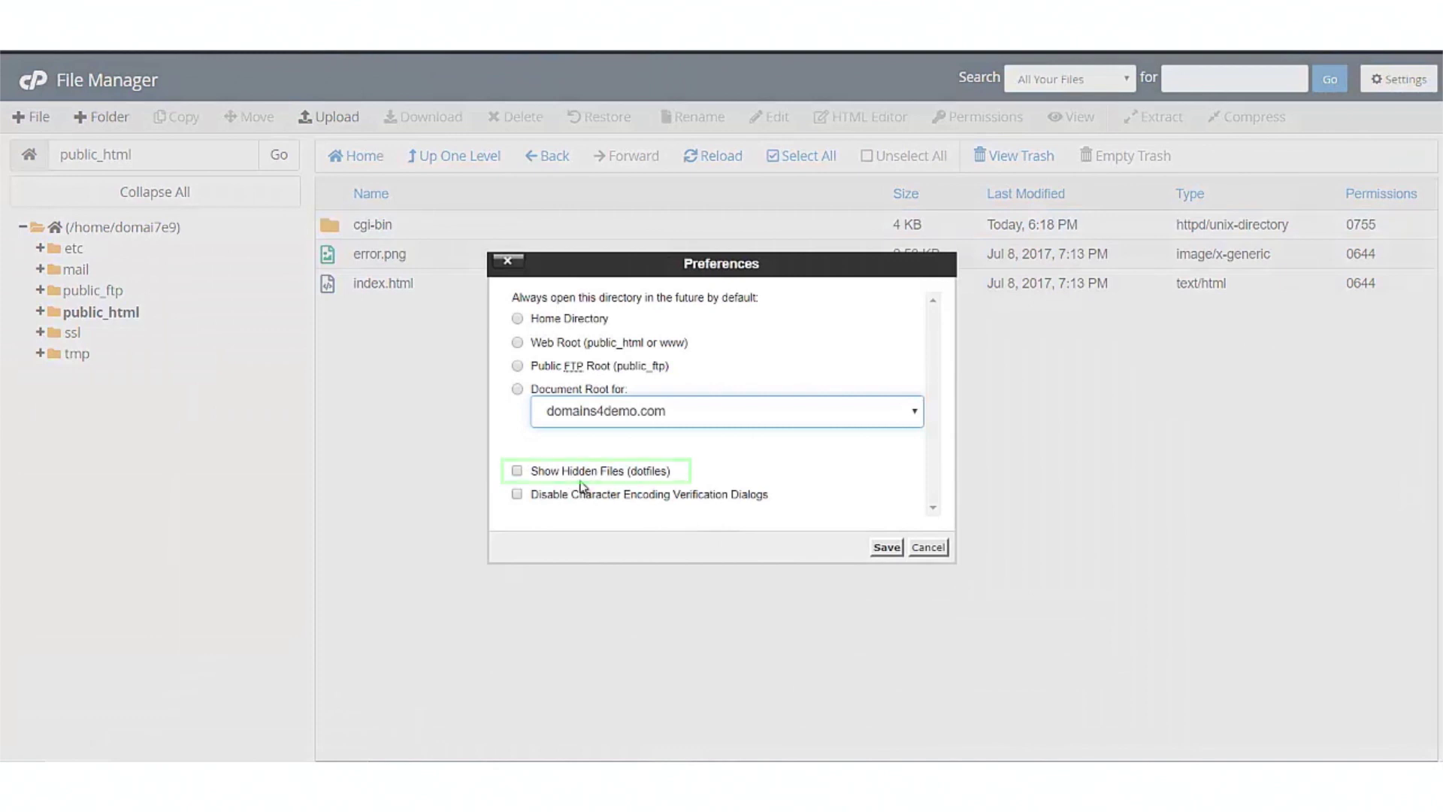
left_click(581, 469)
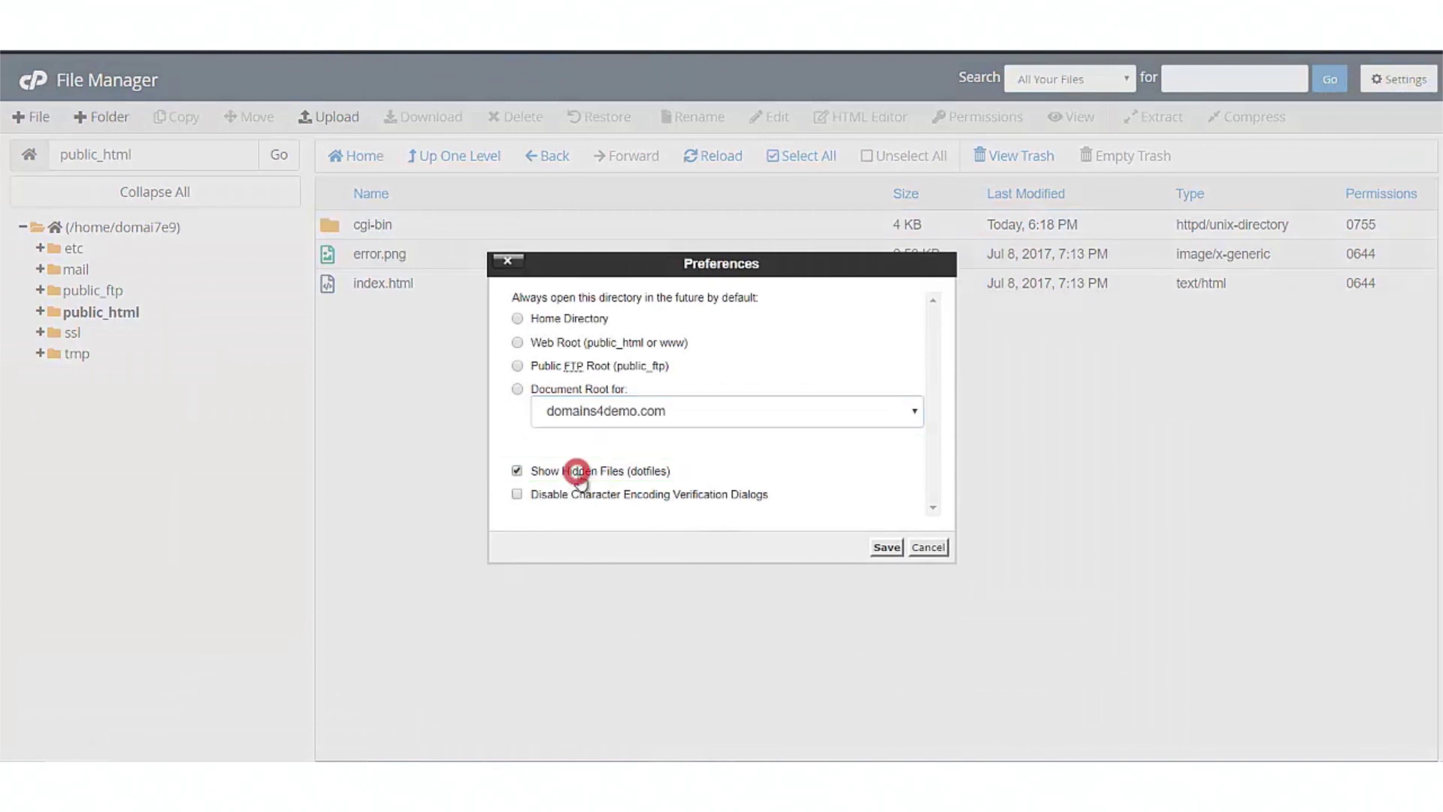
left_click(886, 546)
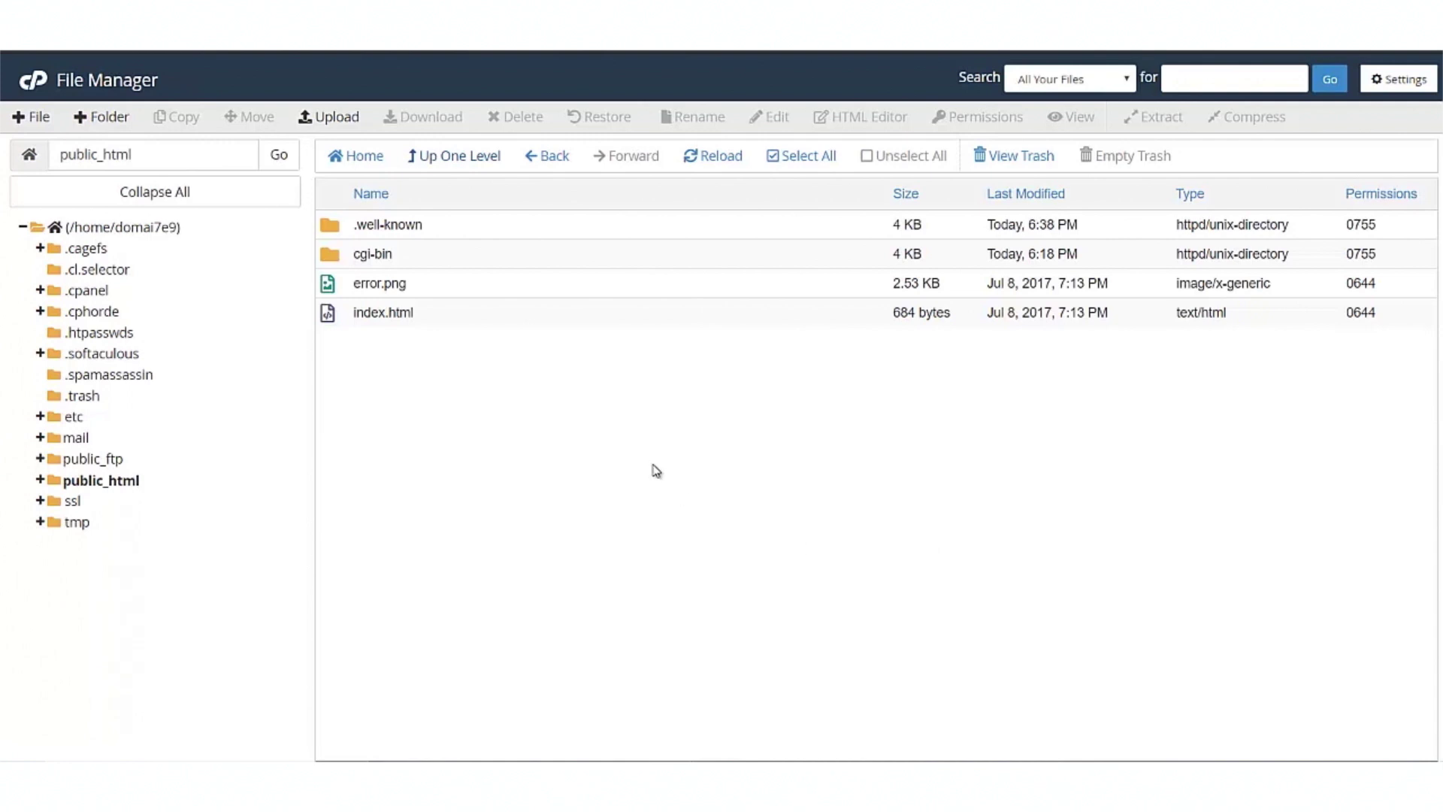
Open the public_html/.well-known/pki-validation folder and start a new file there.
left_click(409, 227)
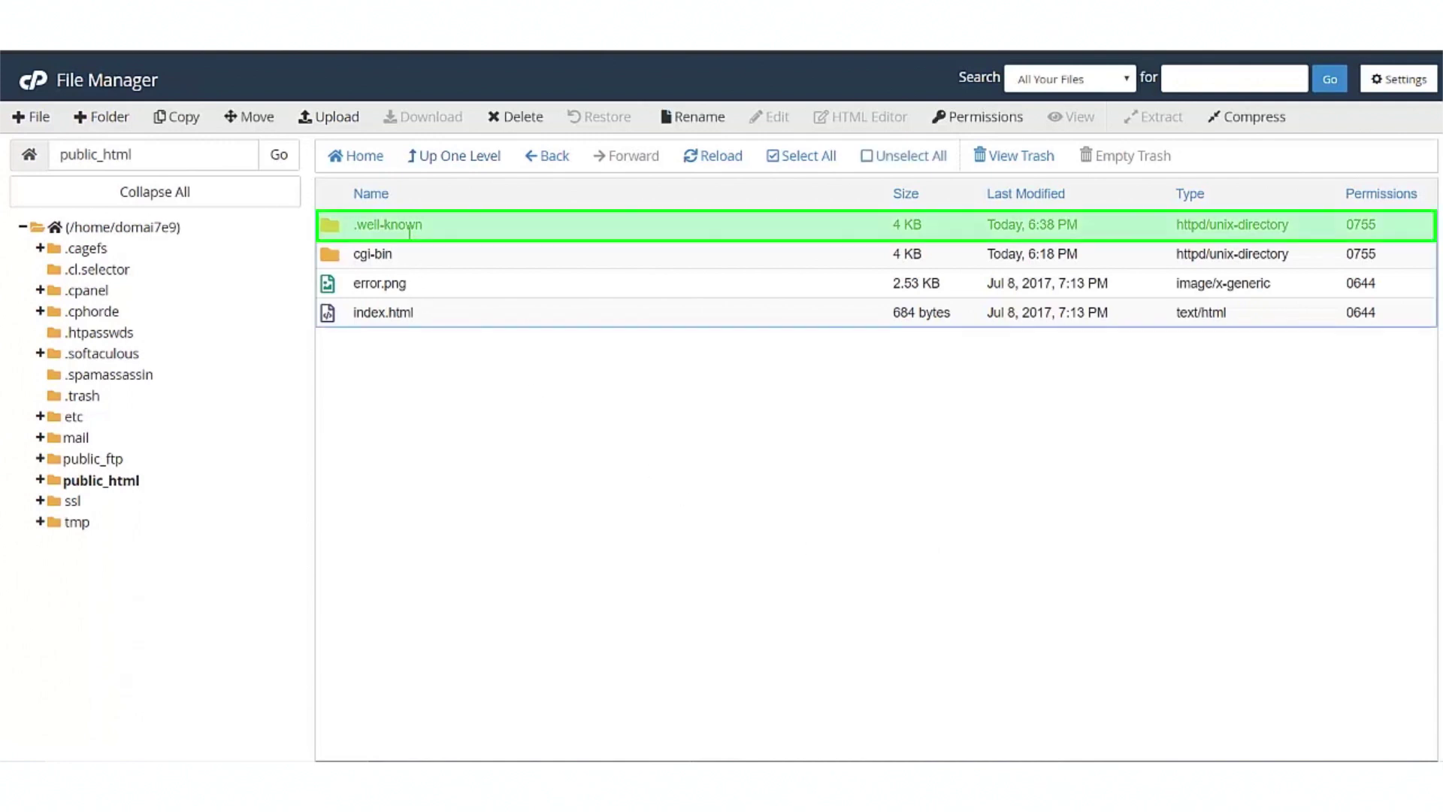
double_click(333, 231)
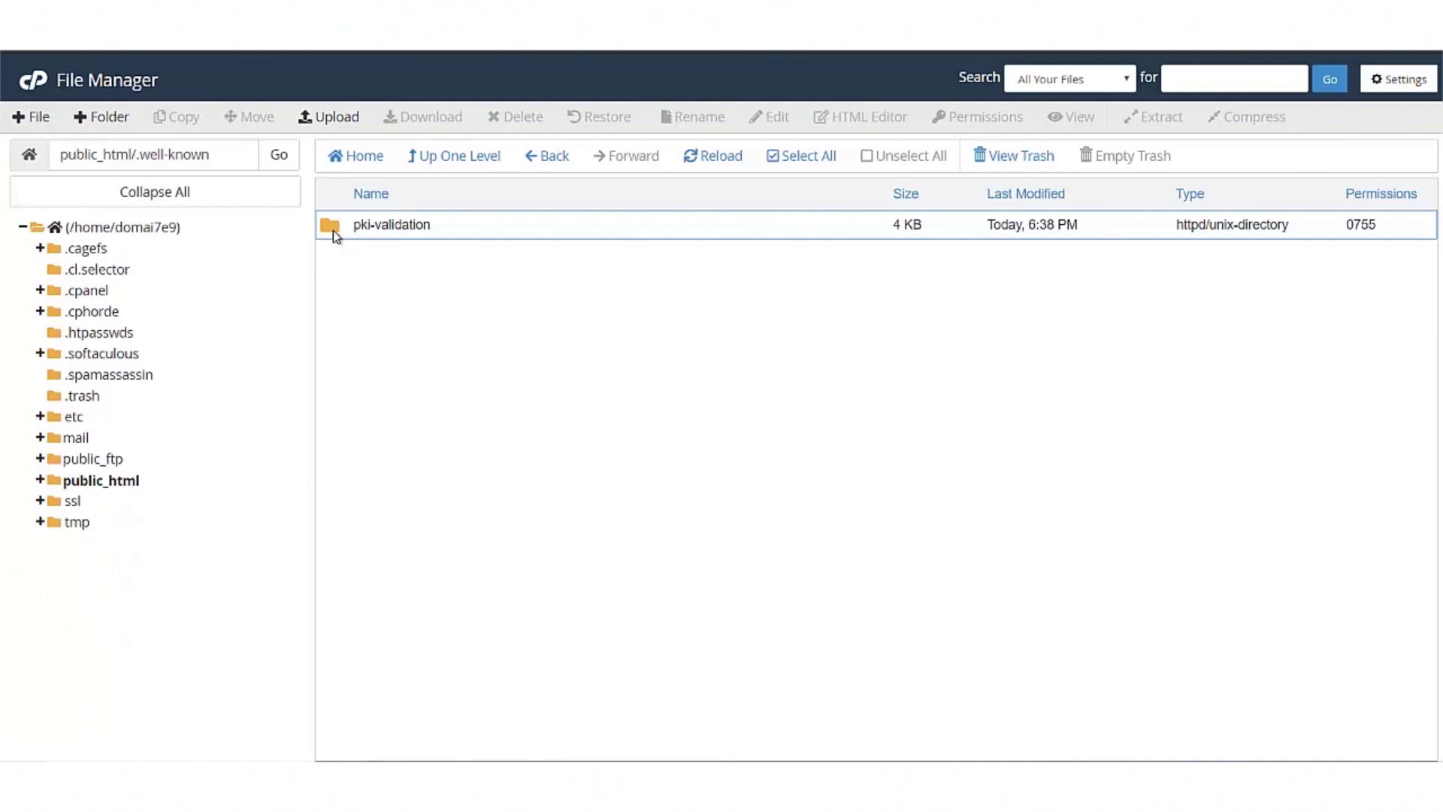
double_click(332, 230)
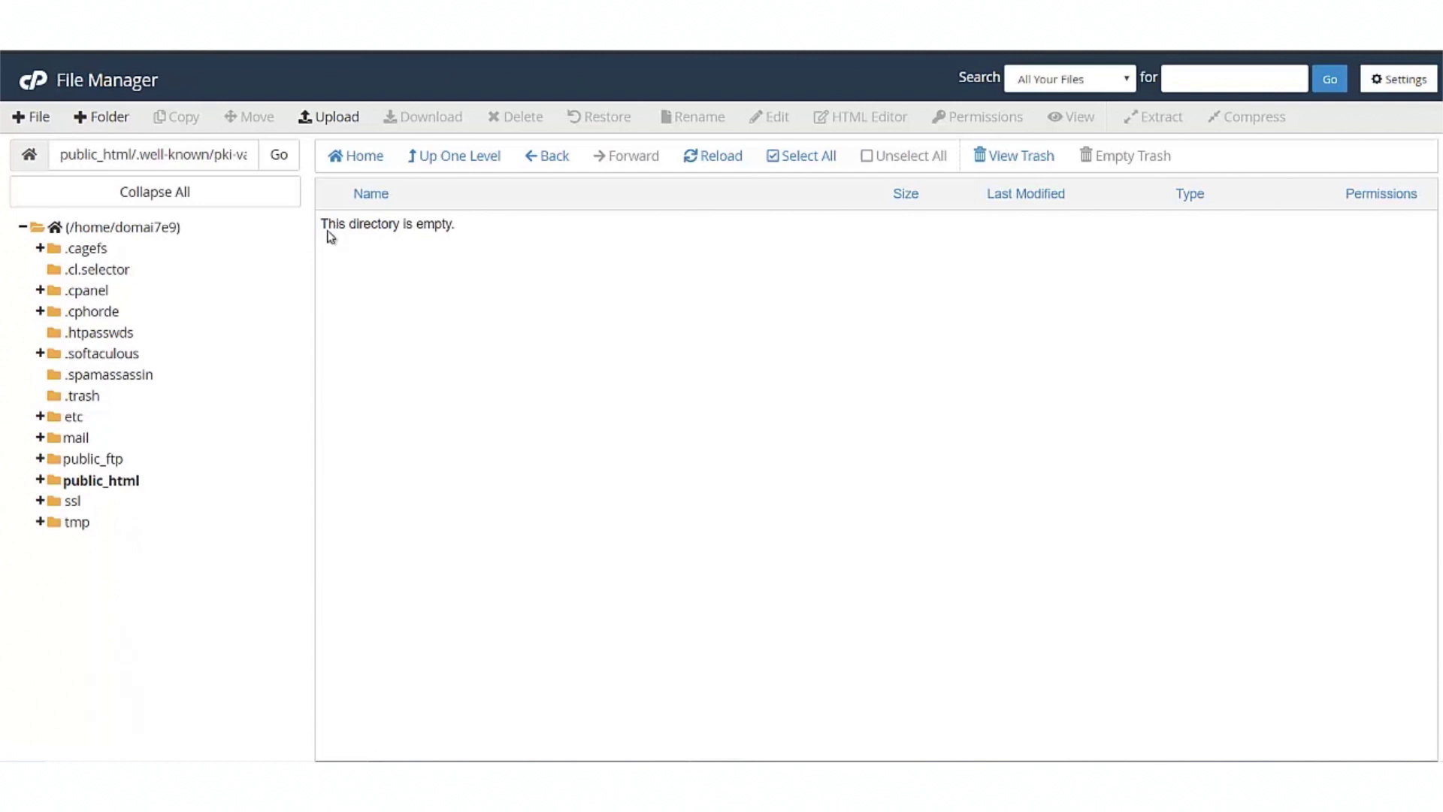
left_click(34, 119)
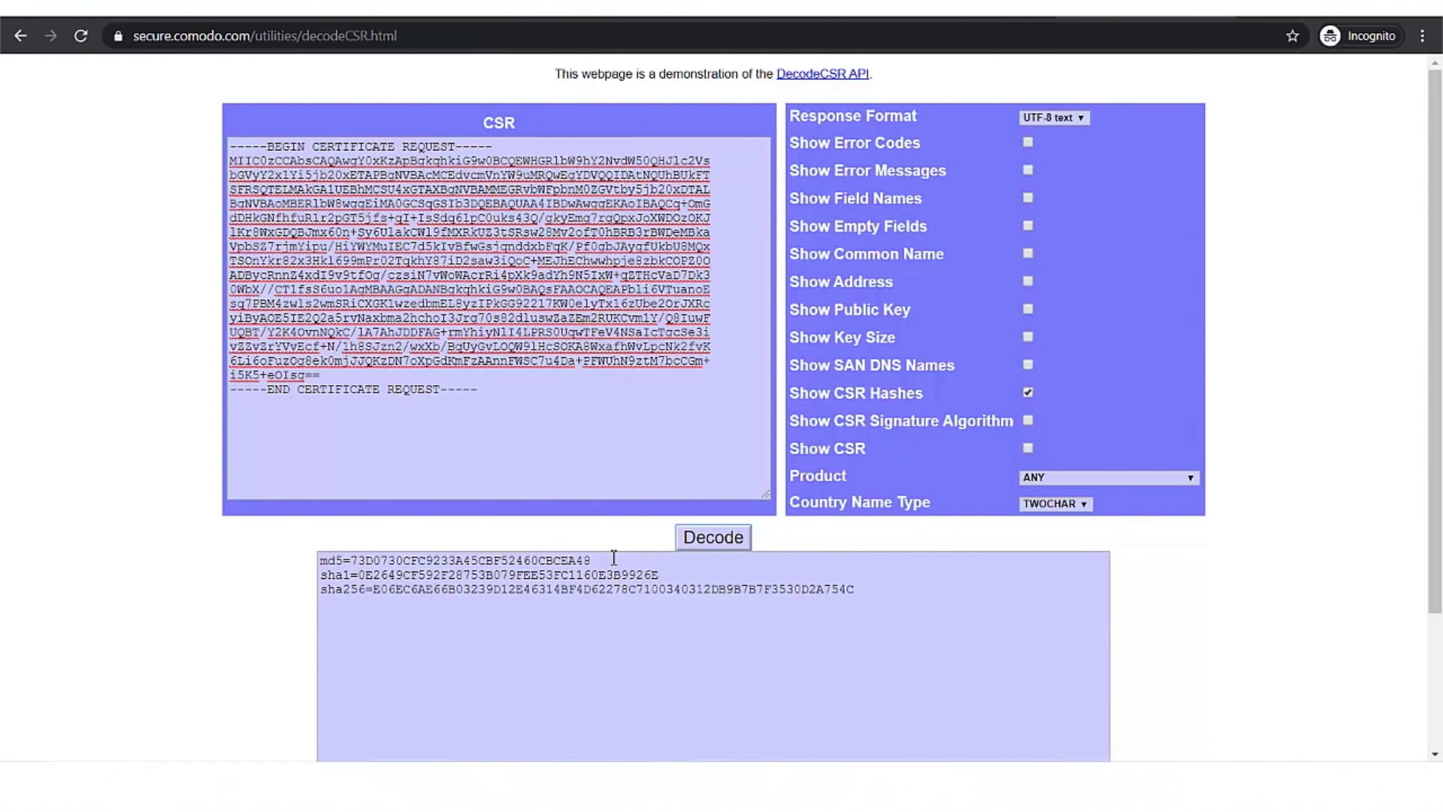
Create the empty file 3D0730CFC9233A45CBF52460CBCEA48.txt, named after the CSR's MD5 hash.
left_click_drag(598, 560, 358, 557)
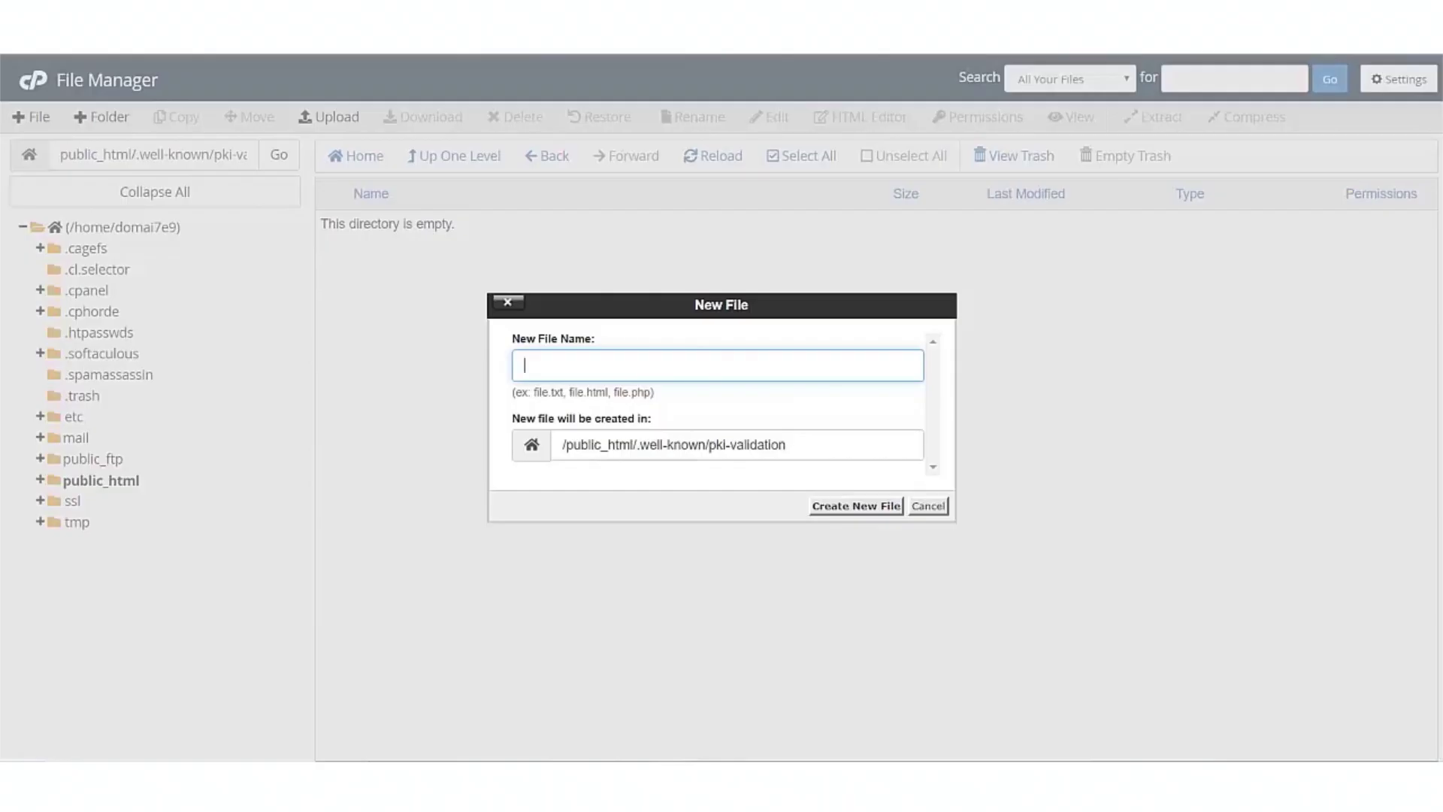
type("3D0730CFC9233A45CBF52460CBCEA48")
type(".txt")
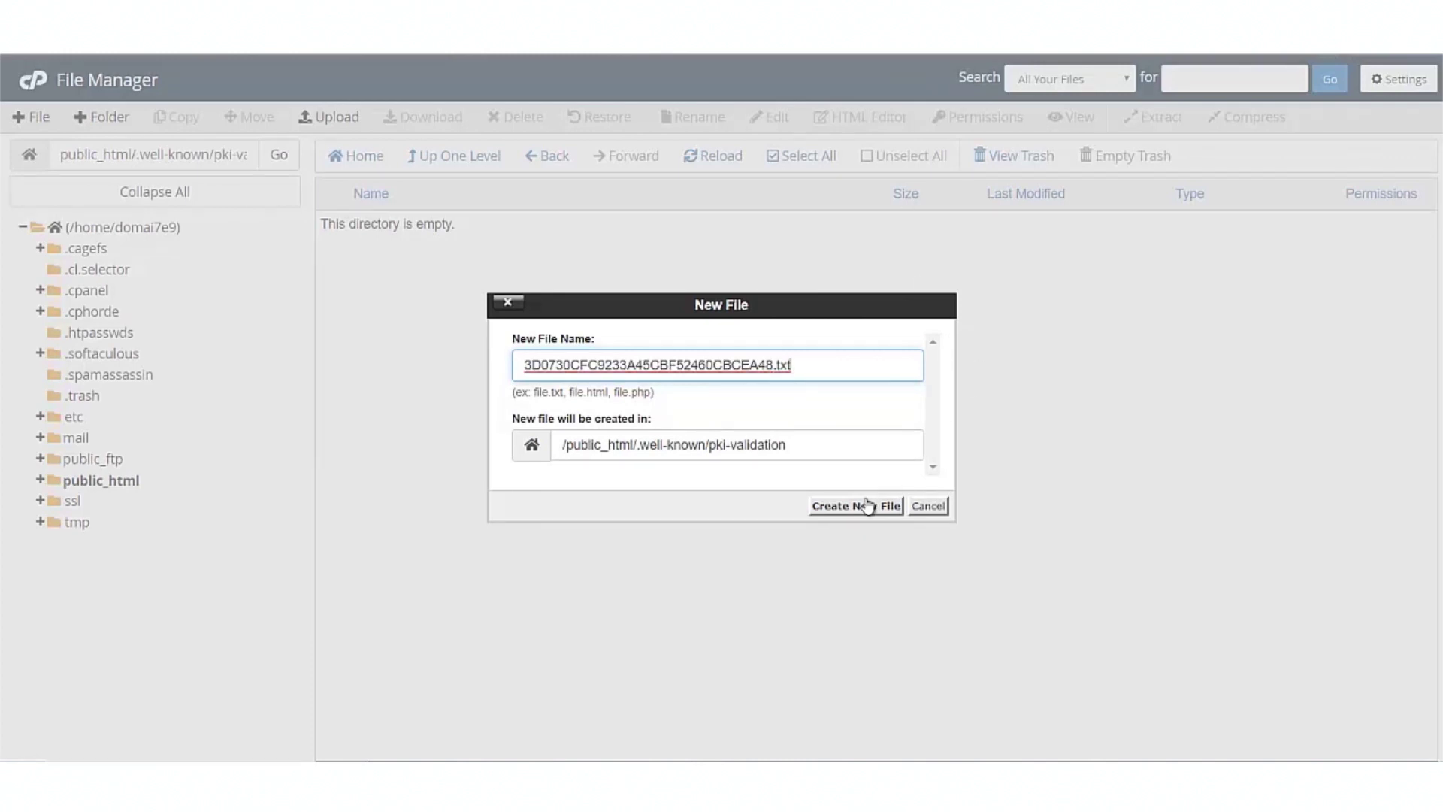
left_click(863, 510)
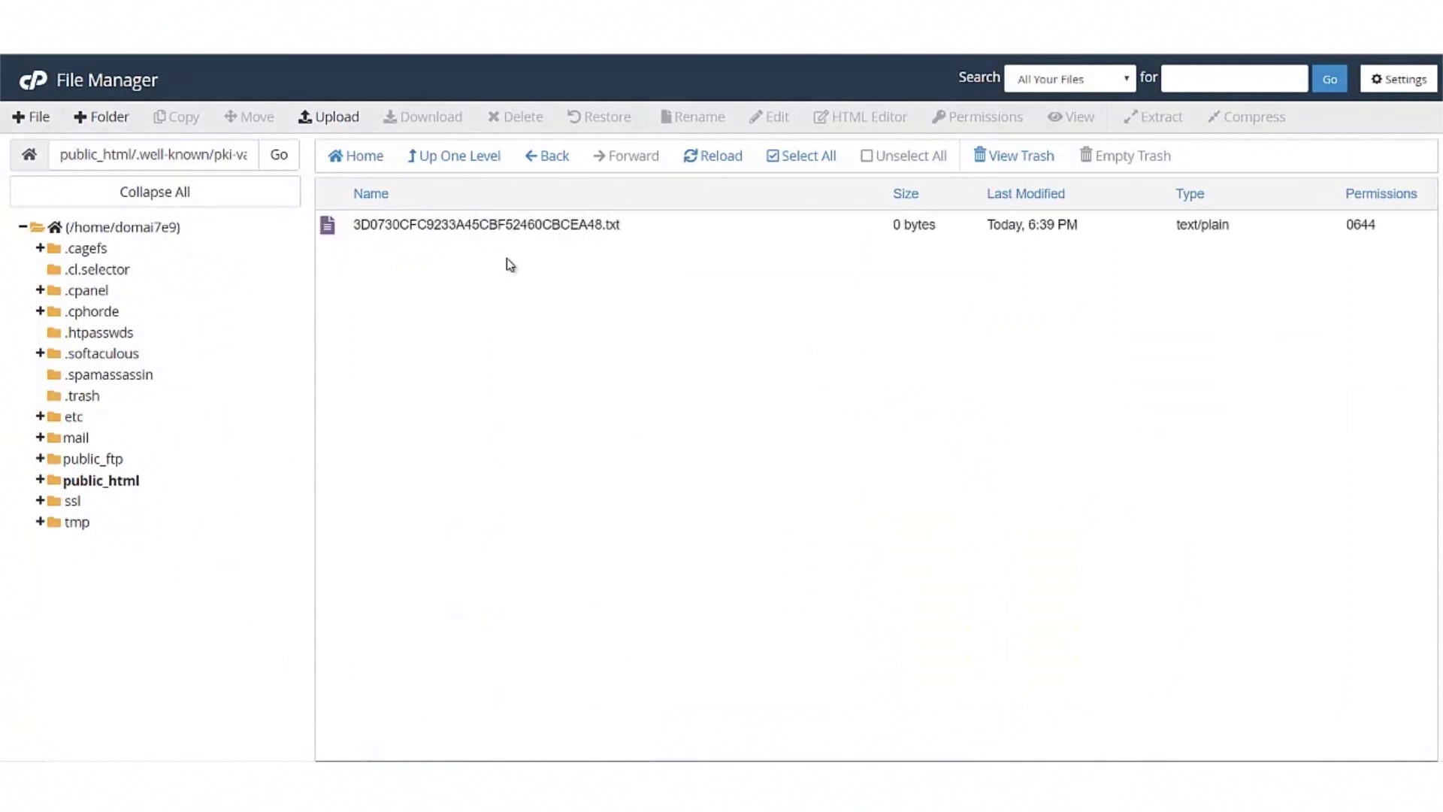
Open the new txt file for editing and copy the CSR's SHA-256 hash from the decode results.
left_click(507, 234)
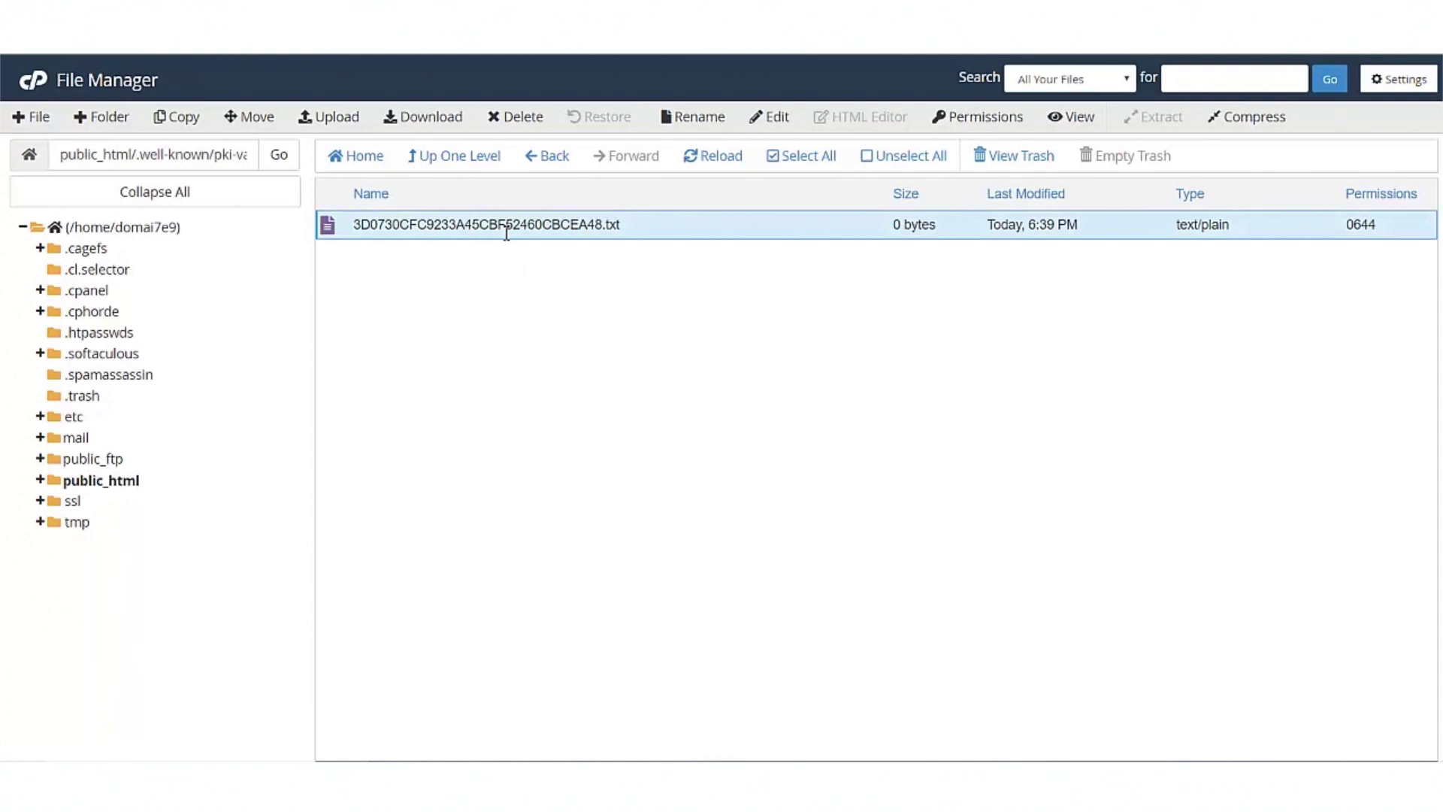
left_click(755, 119)
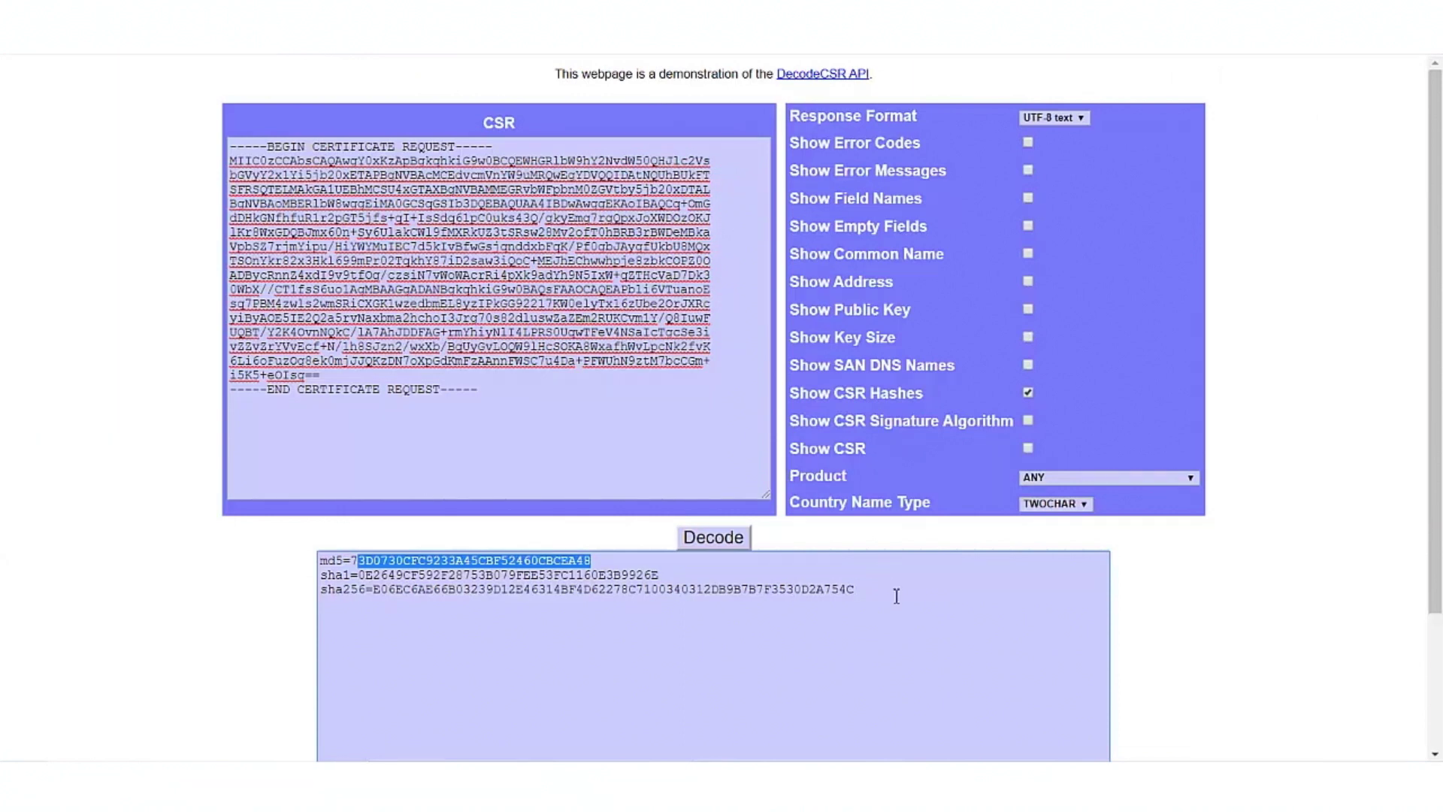
left_click_drag(862, 594, 373, 599)
key("ctrl+c")
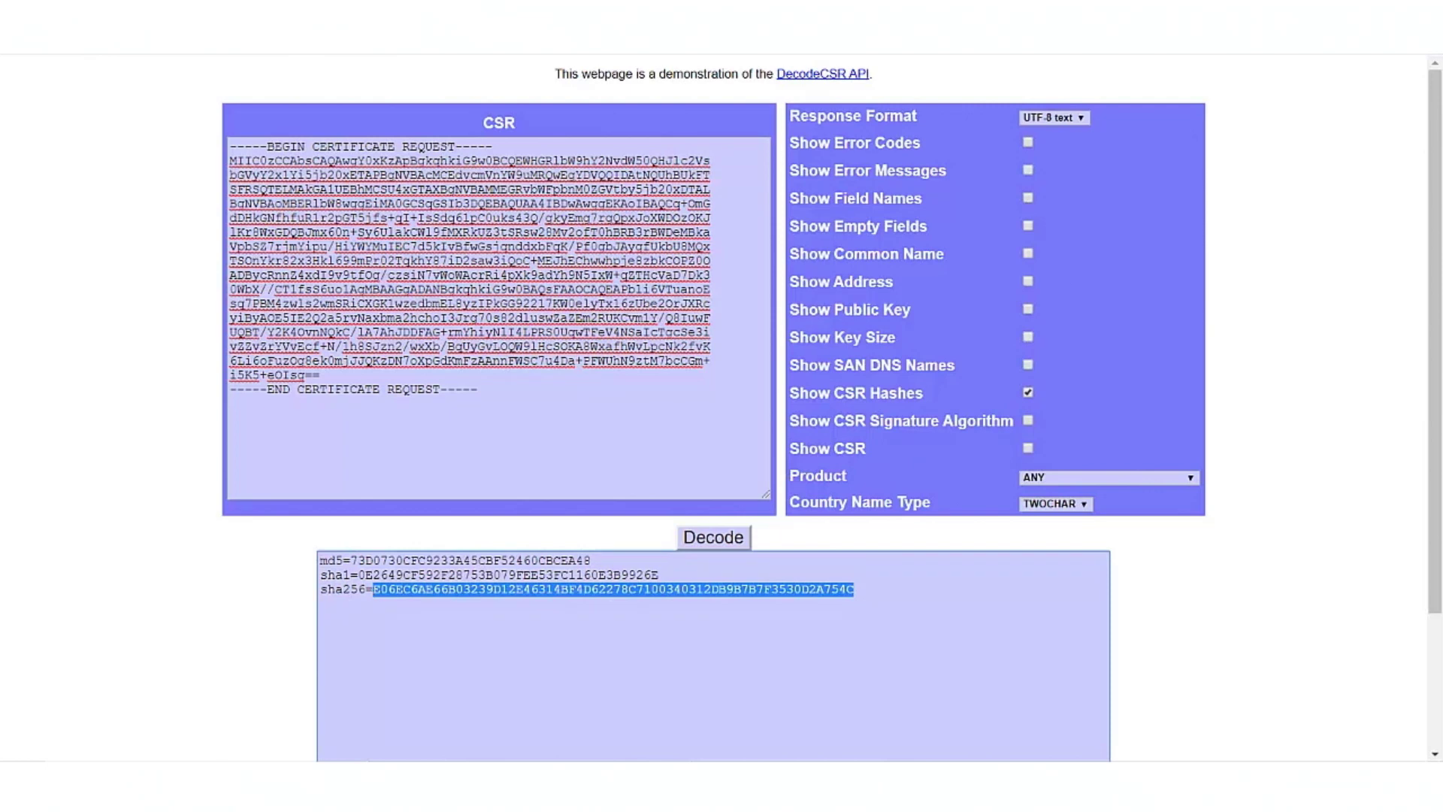
key("ctrl+Tab")
Fill the validation file with the SHA-256 hash, then comodoca.com on line 2, and save it.
key("ctrl+v")
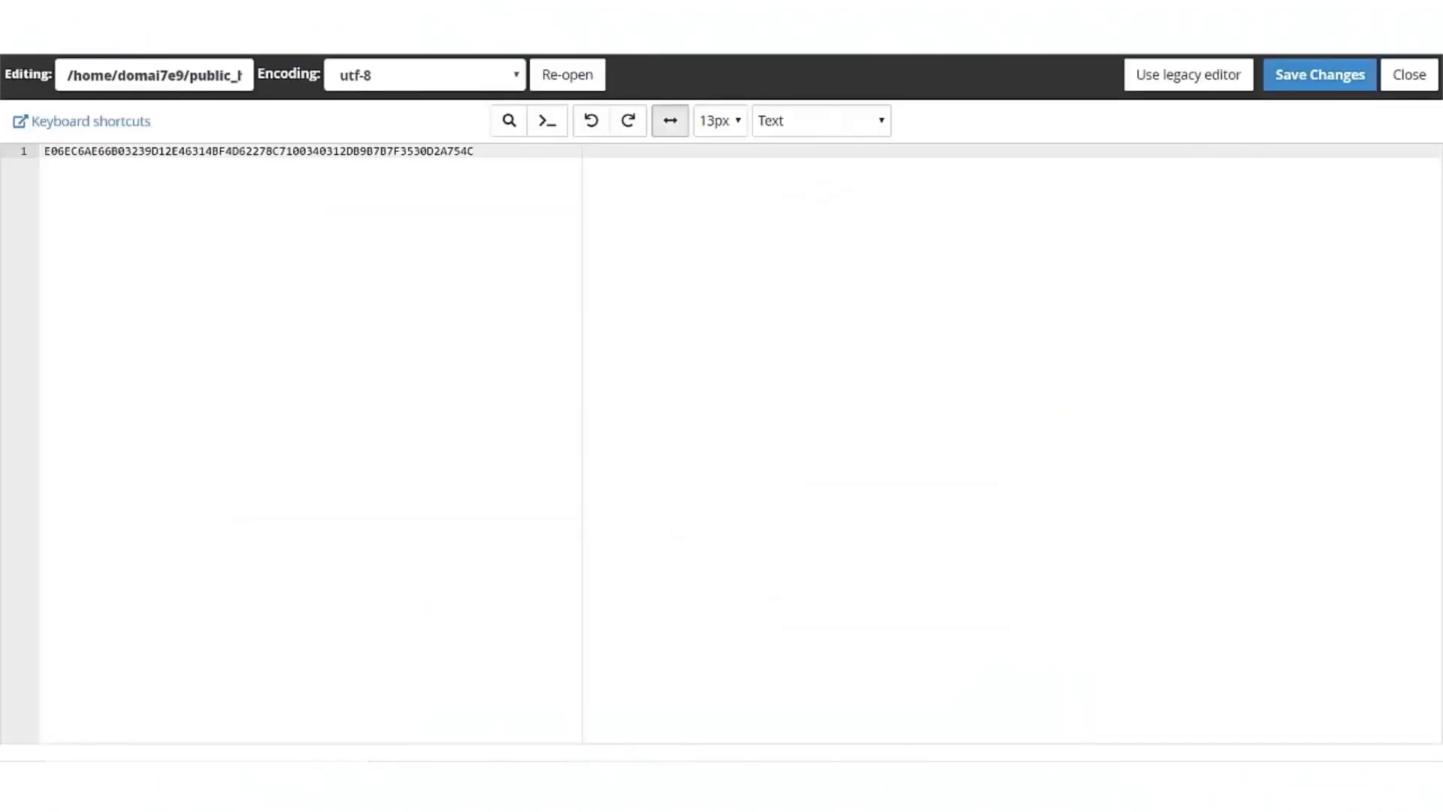
key("Return")
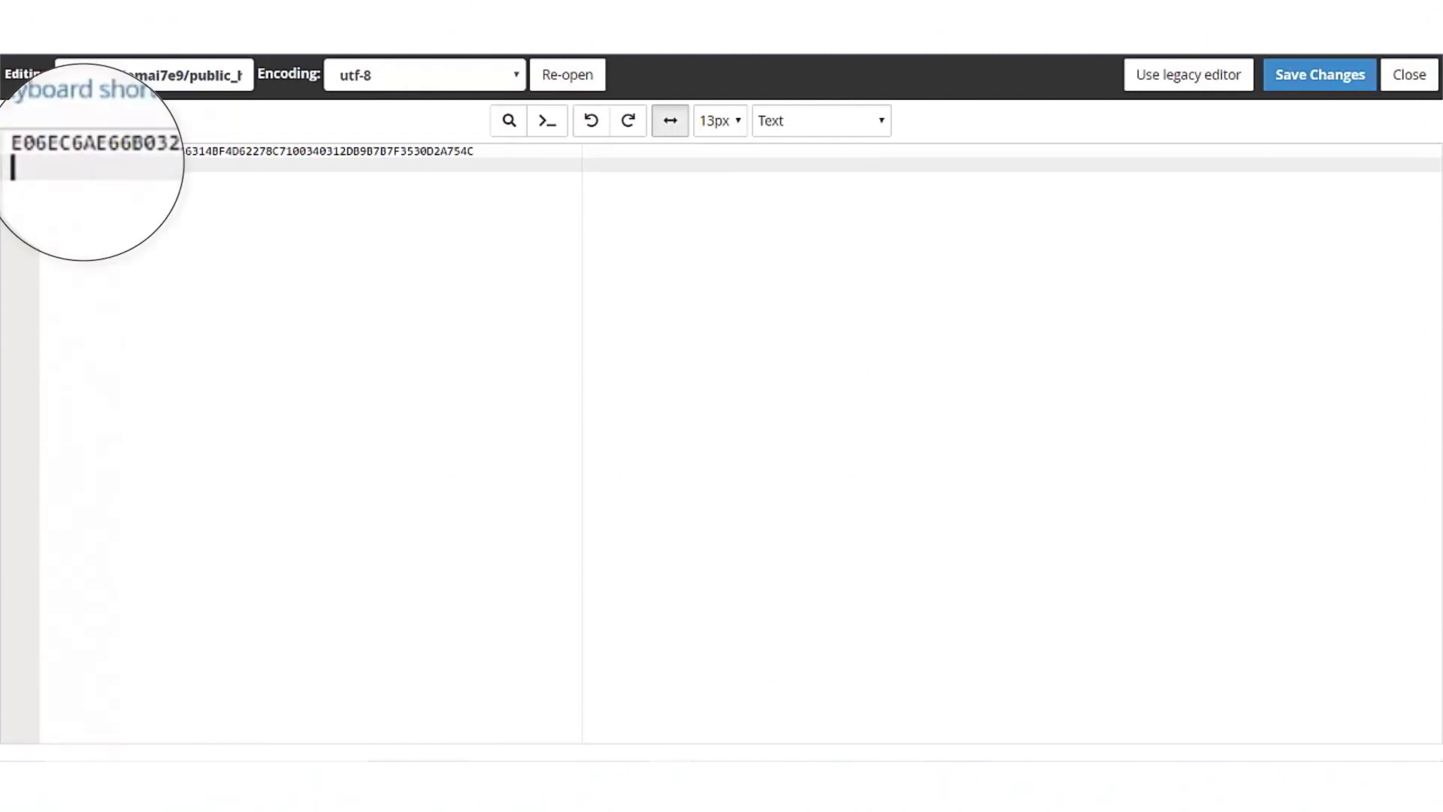
type("comodo")
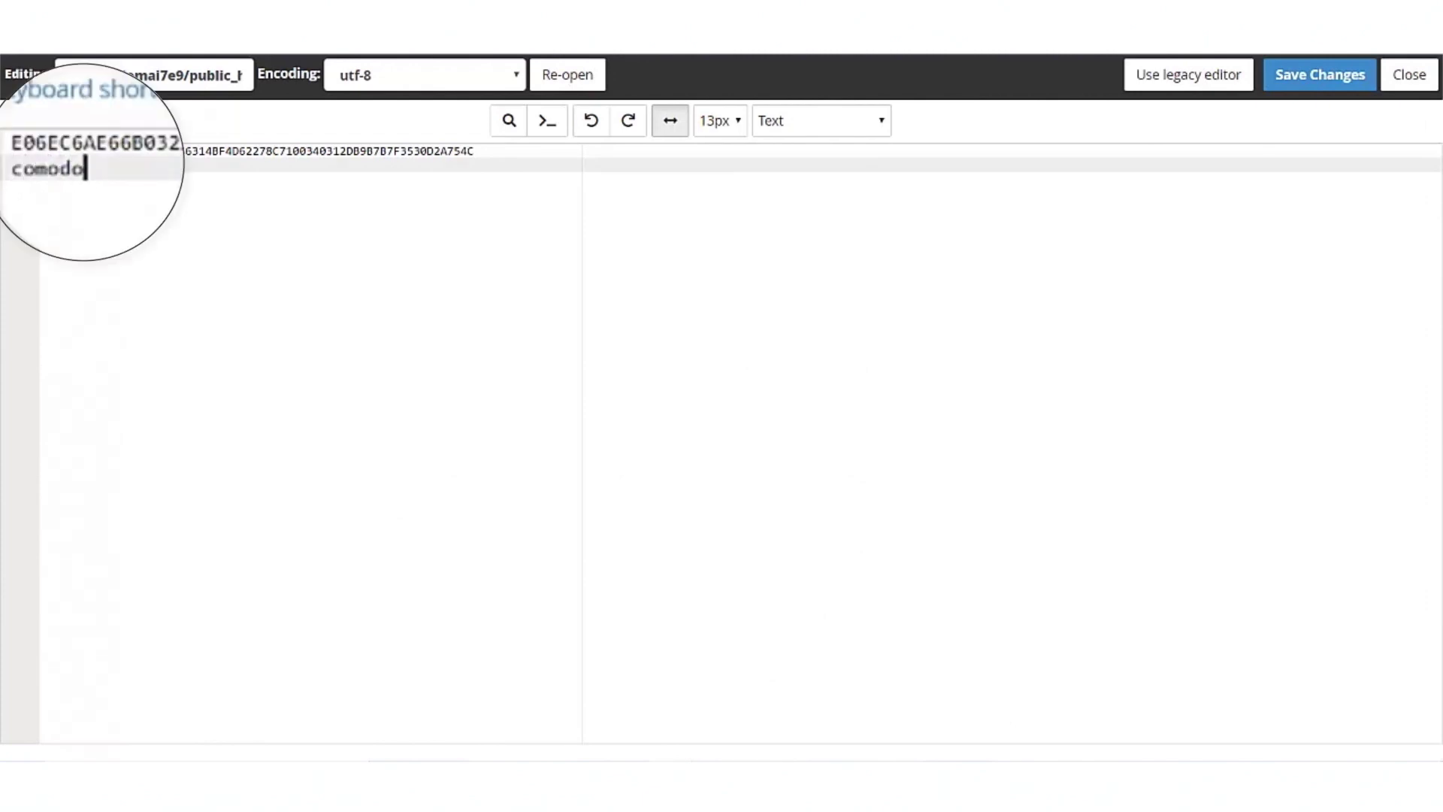
type("ca.com")
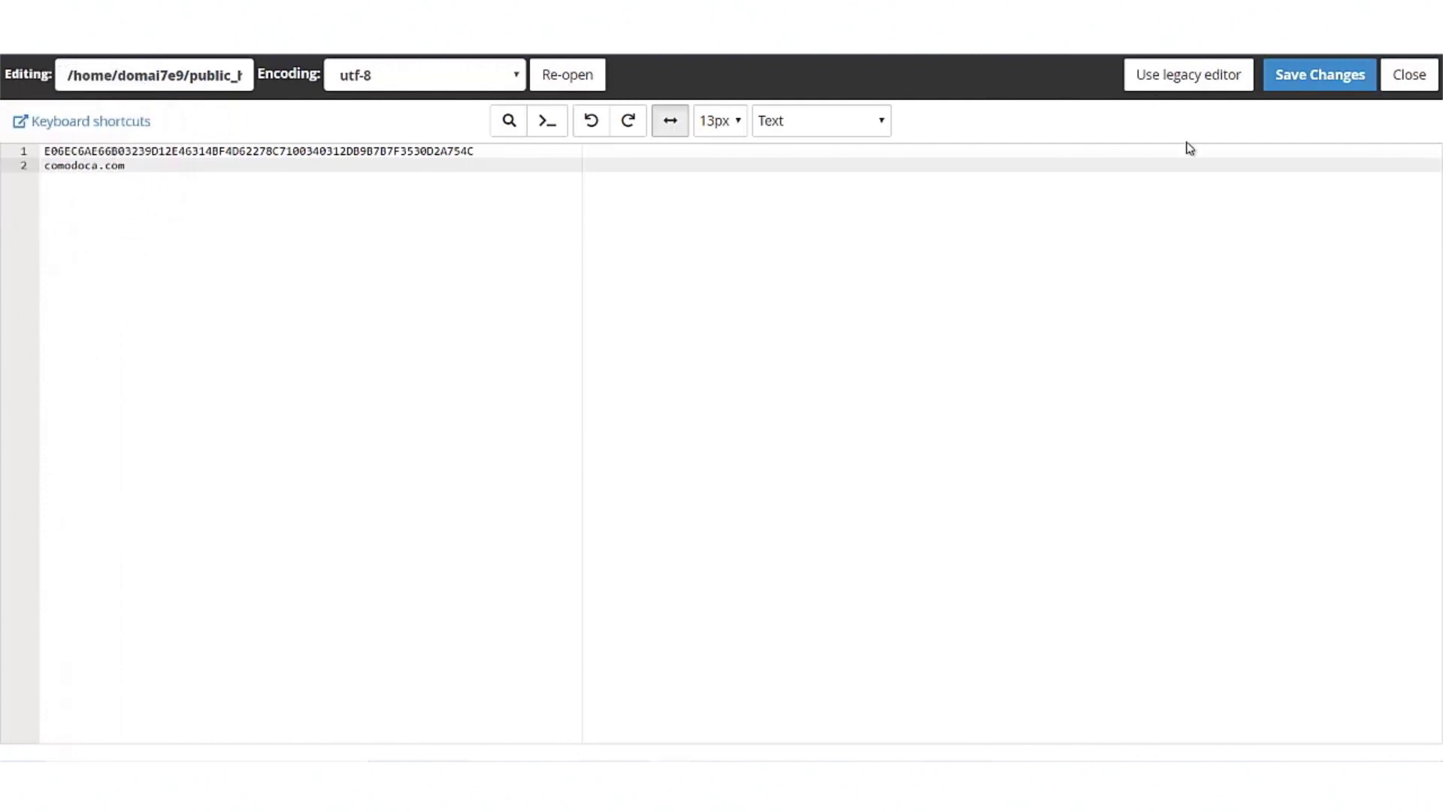
left_click(1297, 88)
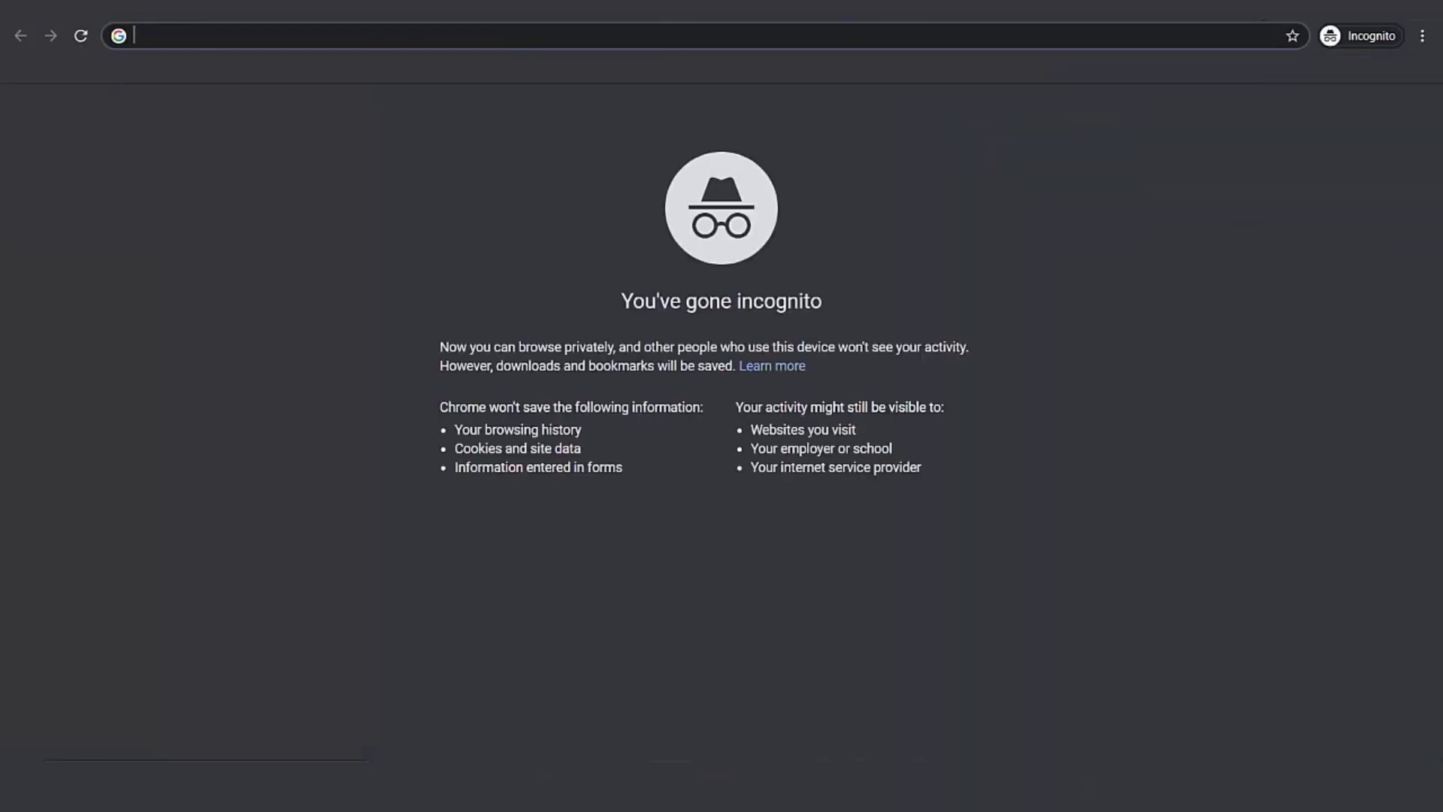
Enter domains4demo.com/3D0730CFC9233A45CBF52460CBCEA48.txt in the incognito address bar, copying the file name from File Manager.
type("domains4d")
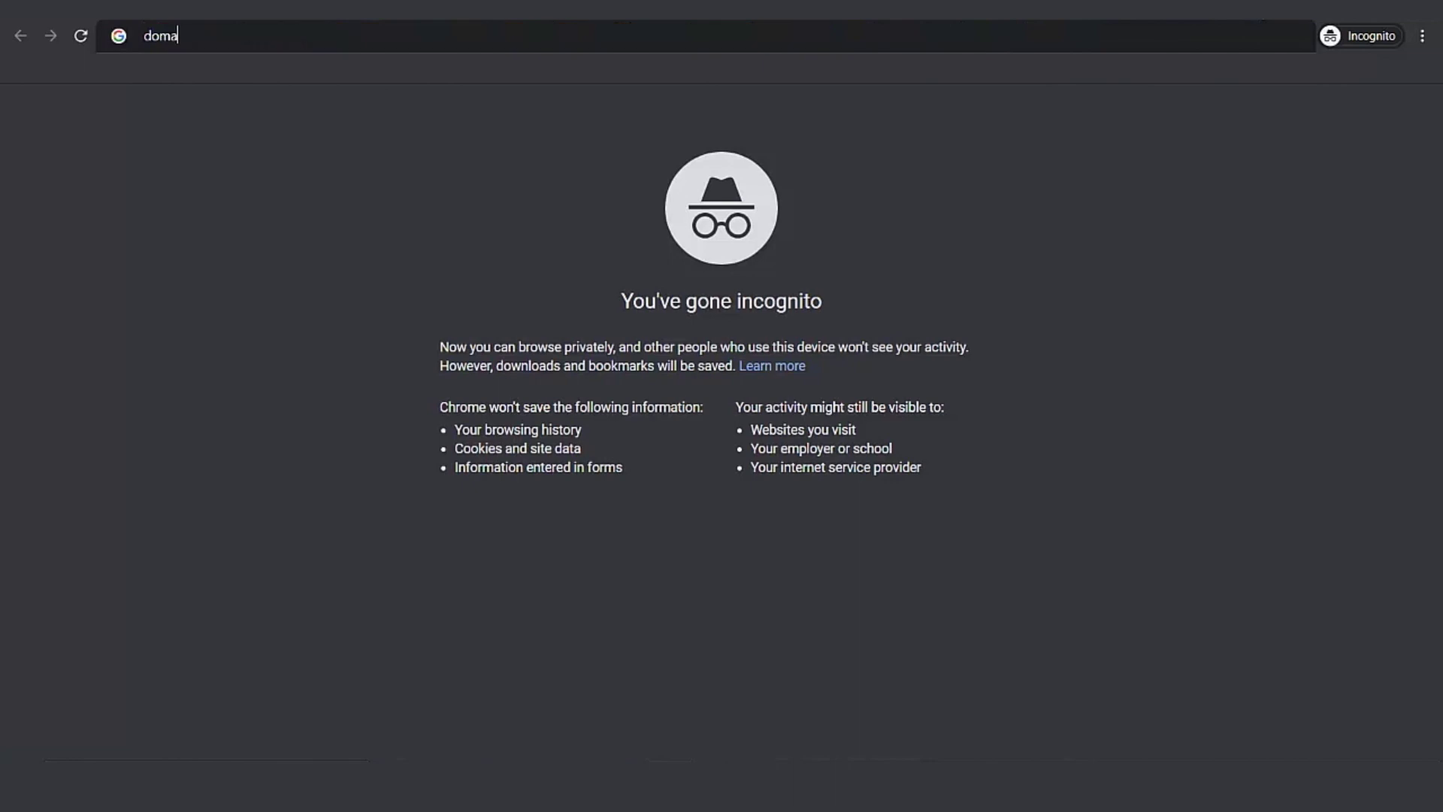
type("emo.com/")
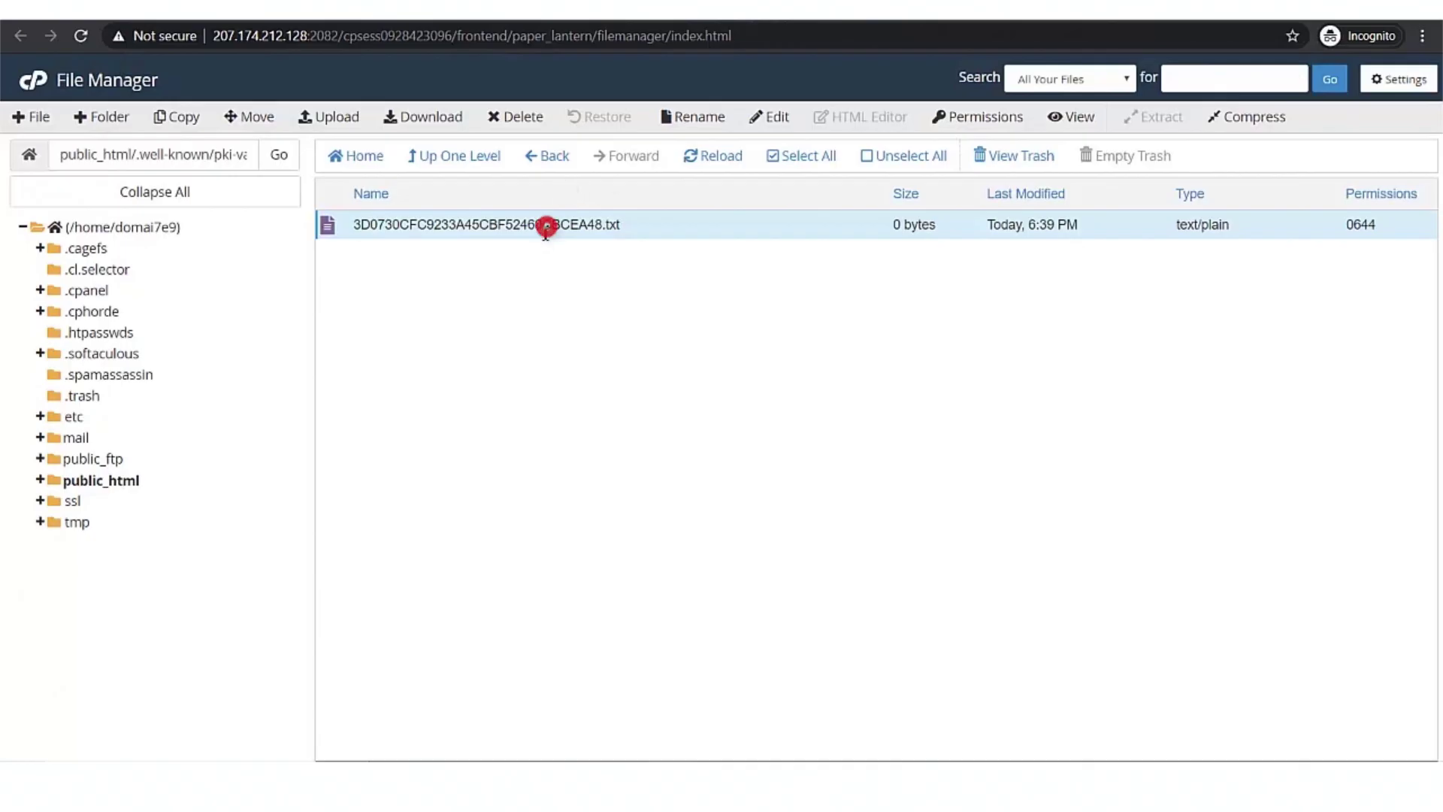
right_click(545, 225)
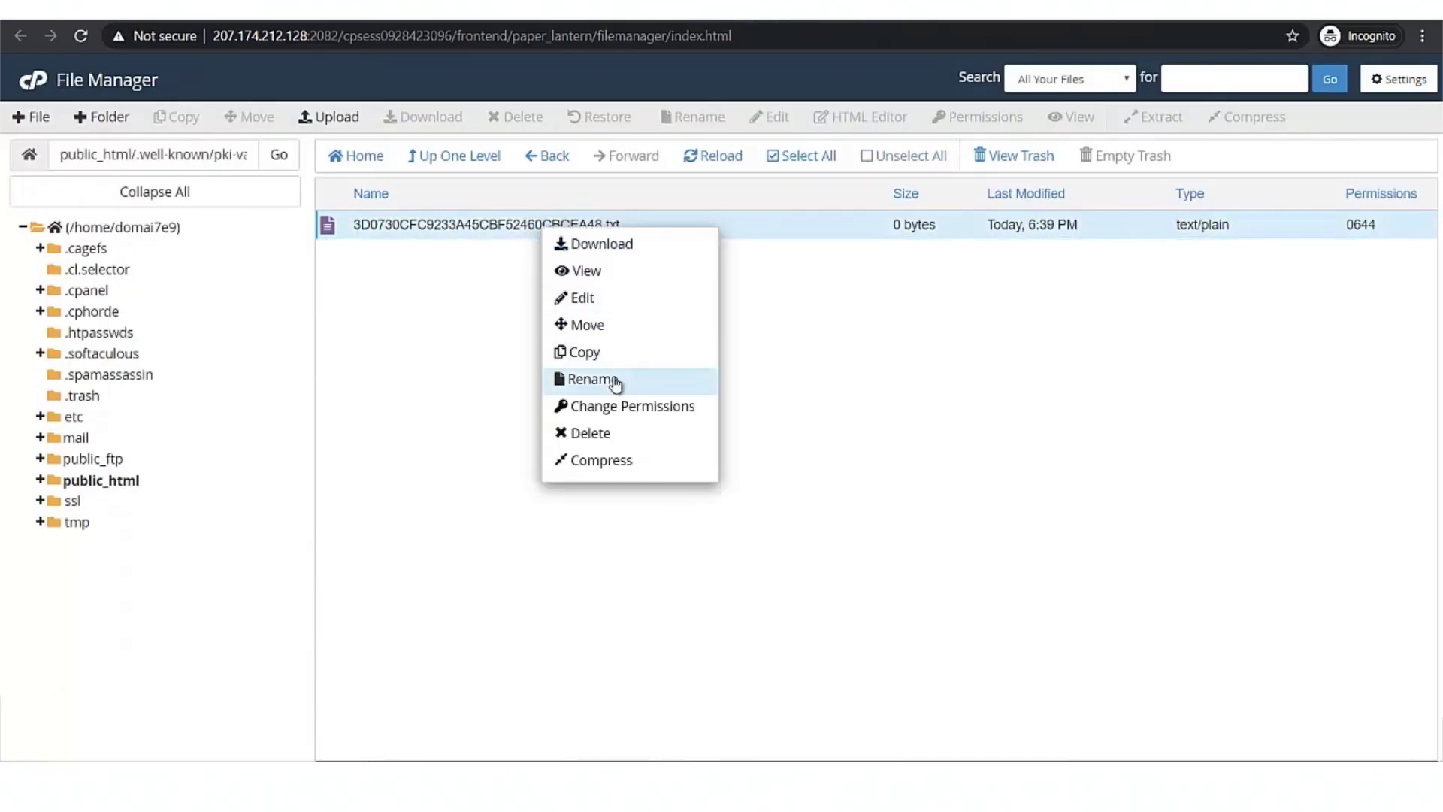
left_click(614, 382)
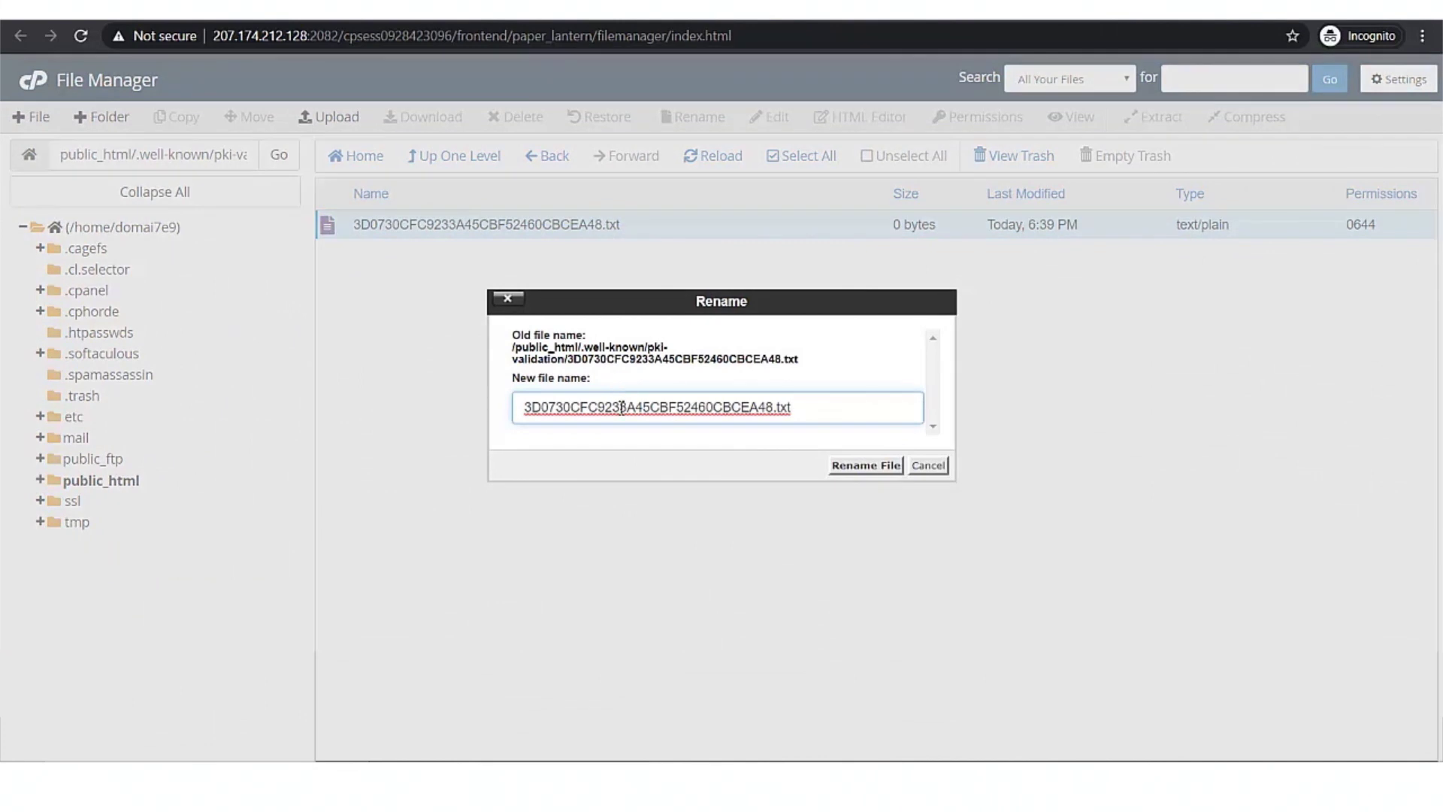
triple_click(622, 408)
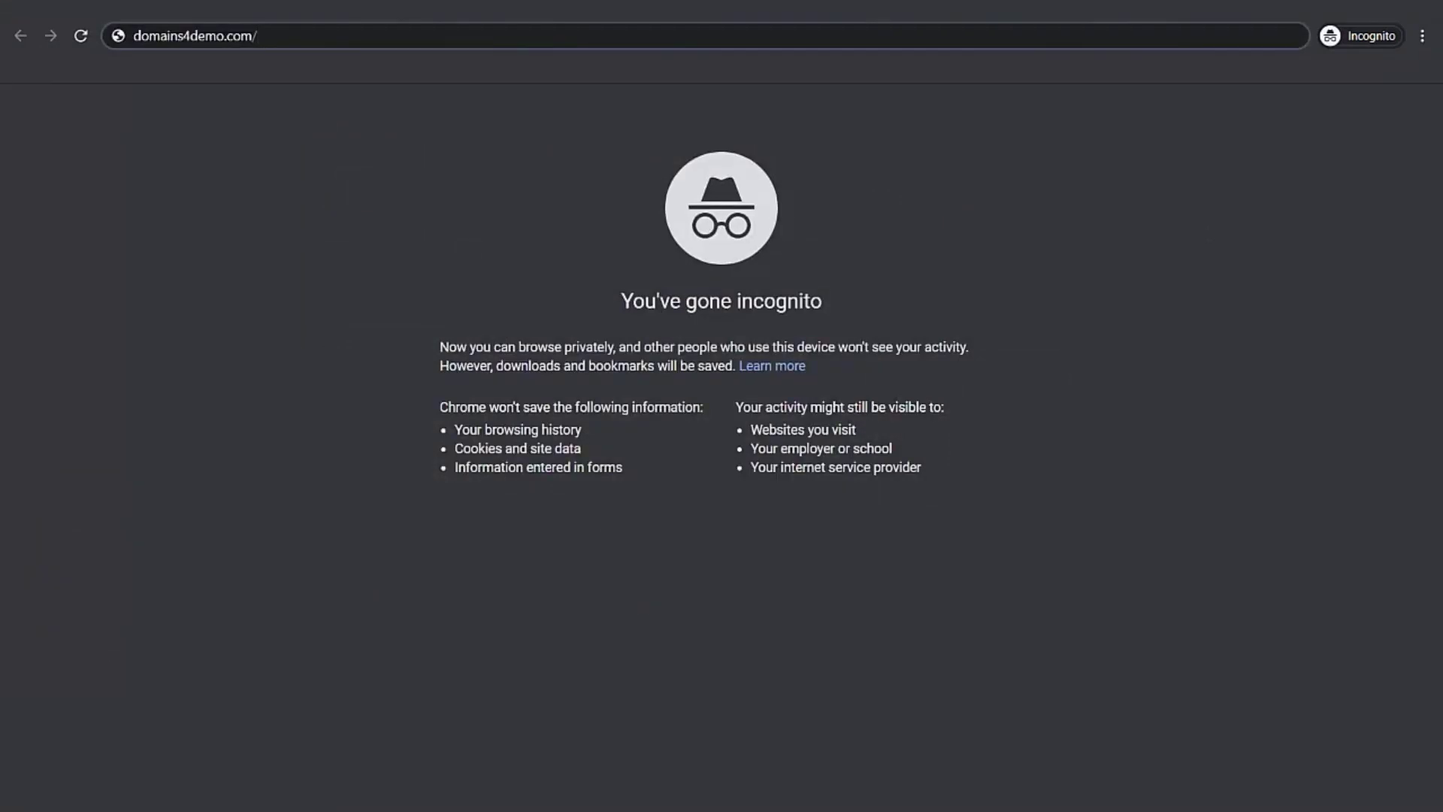
type("3D0730CFC9233A45CBF52460CBCEA48.txt")
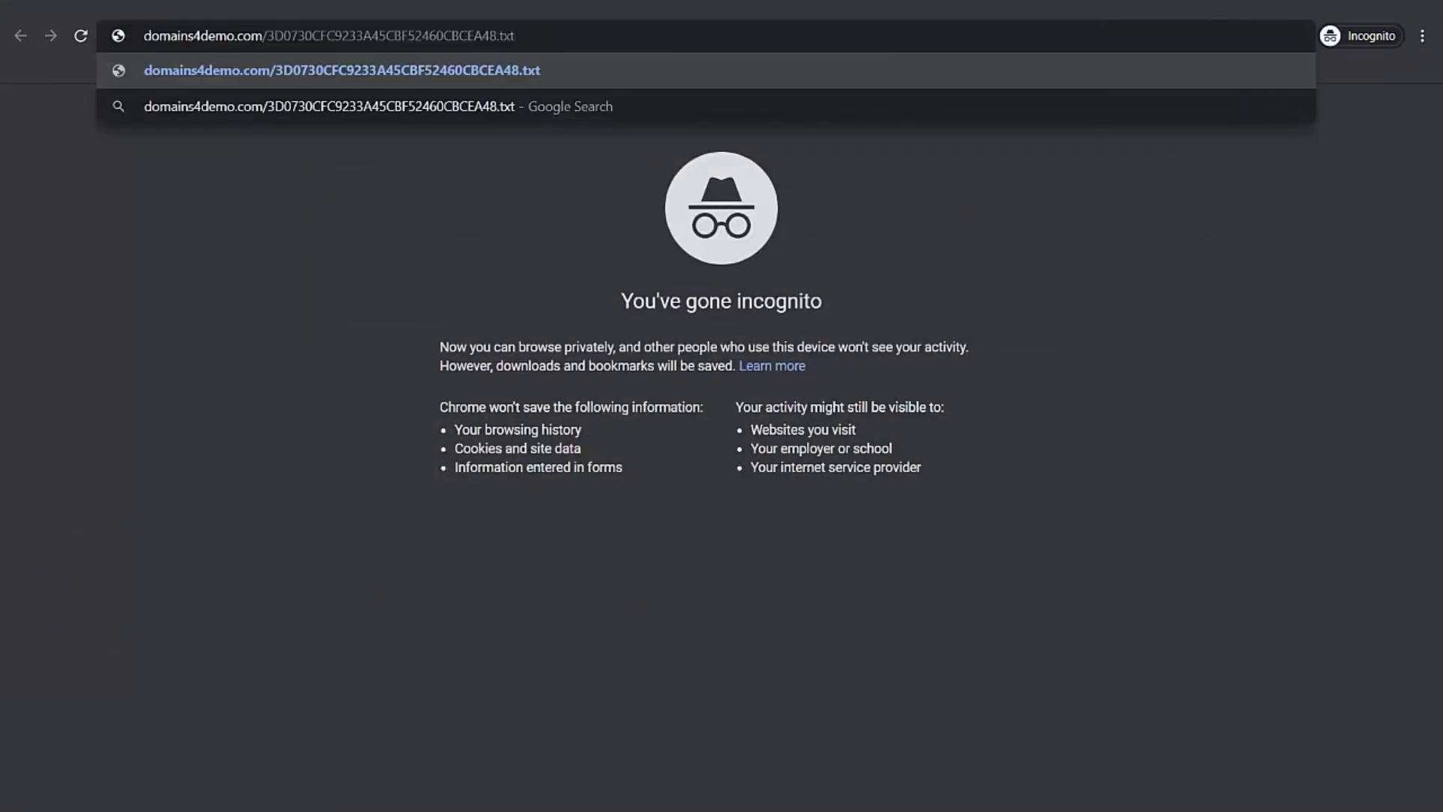